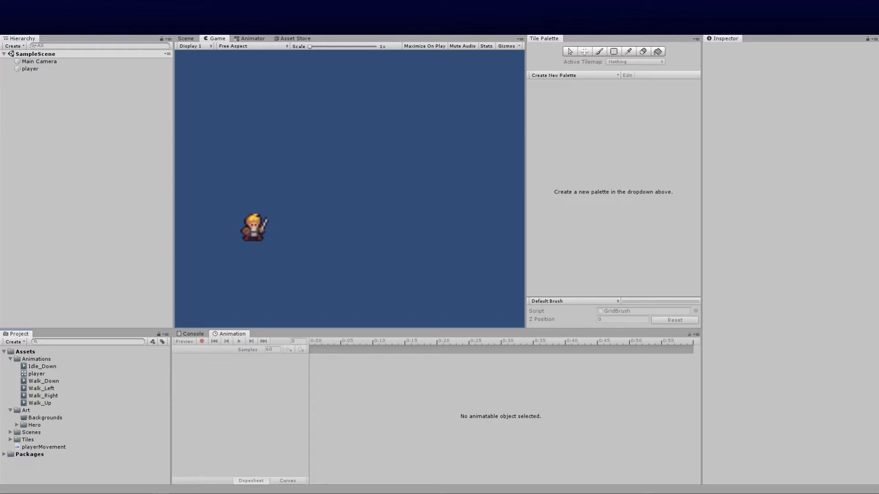
# Step: Import the tiles_dungeon_v1.1 sheet into Art/Backgrounds and show its import settings
pyautogui.moveTo(28, 458); pyautogui.dragTo(38, 420)
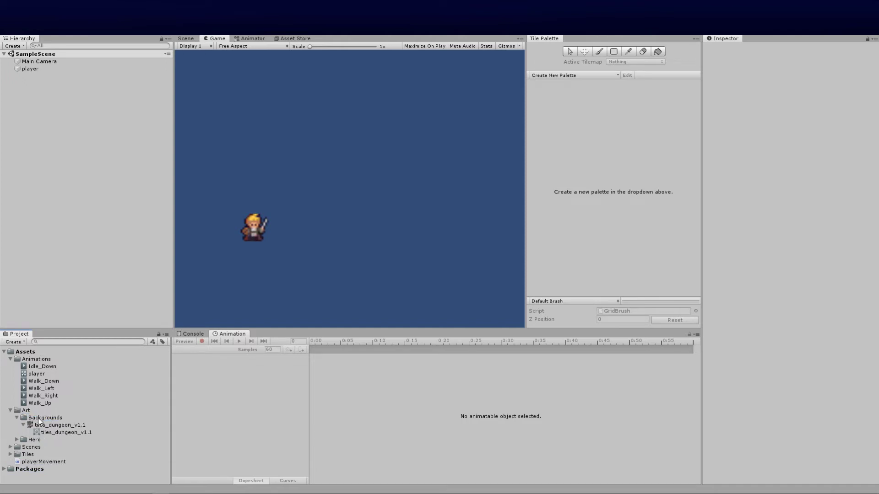
pyautogui.click(38, 418)
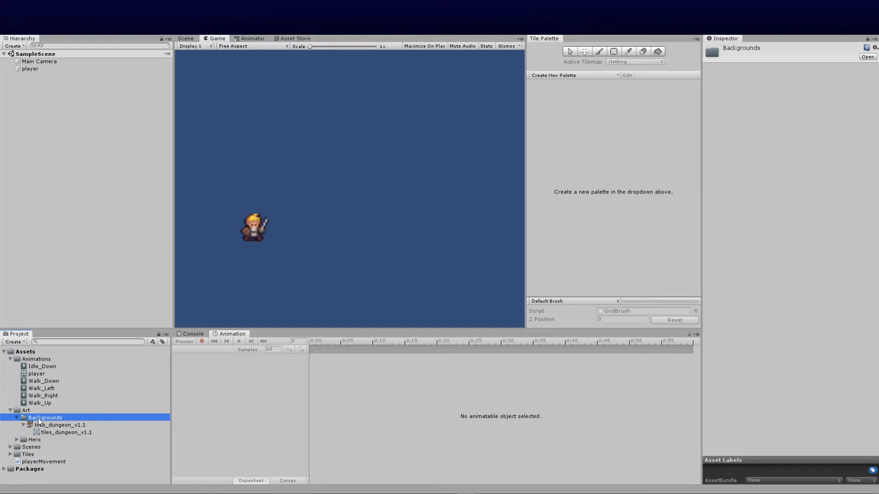
pyautogui.click(48, 425)
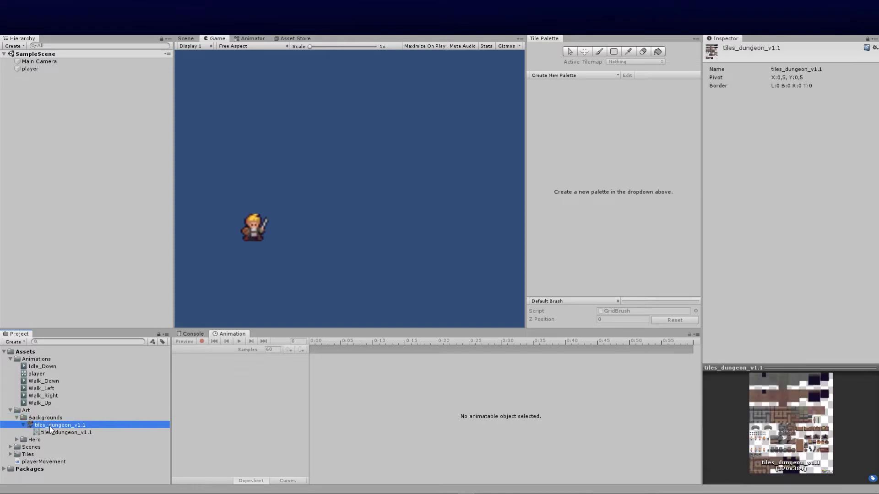
pyautogui.click(62, 431)
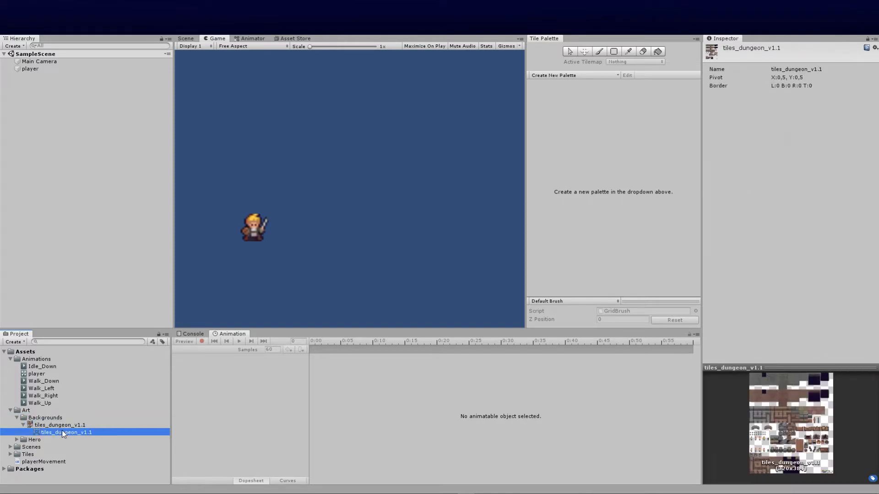
pyautogui.moveTo(62, 431); pyautogui.dragTo(72, 424)
pyautogui.click(61, 426)
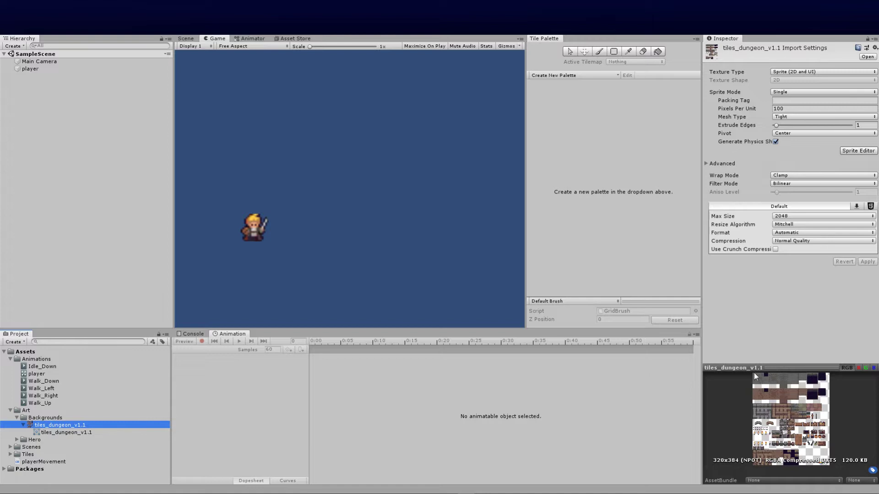
# Step: Set Sprite Mode to Multiple and Pixels Per Unit to 16, apply, and open the Sprite Editor
pyautogui.click(790, 93)
pyautogui.click(796, 112)
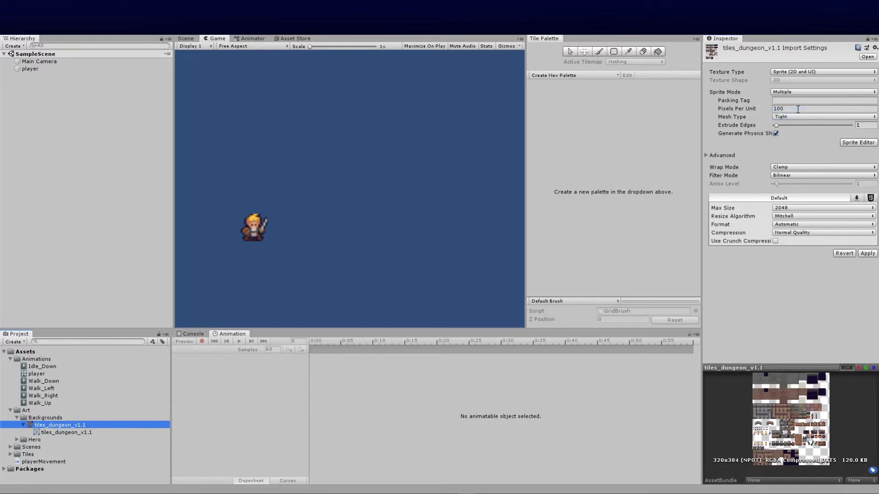
pyautogui.click(784, 110)
pyautogui.doubleClick(784, 111)
pyautogui.write('16')
pyautogui.click(779, 267)
pyautogui.click(866, 254)
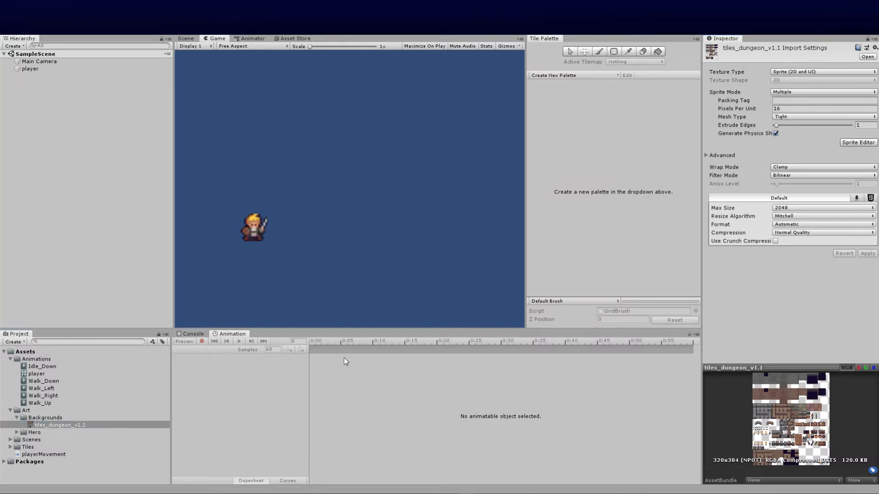
pyautogui.click(53, 425)
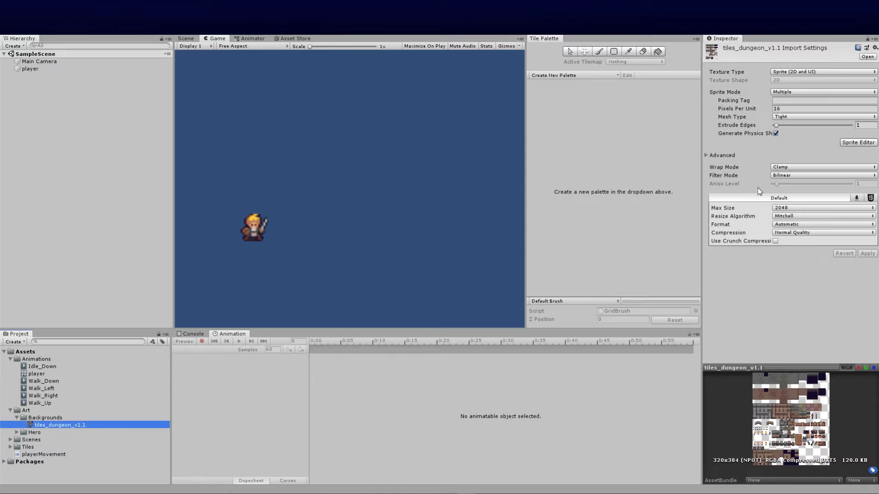
pyautogui.click(858, 142)
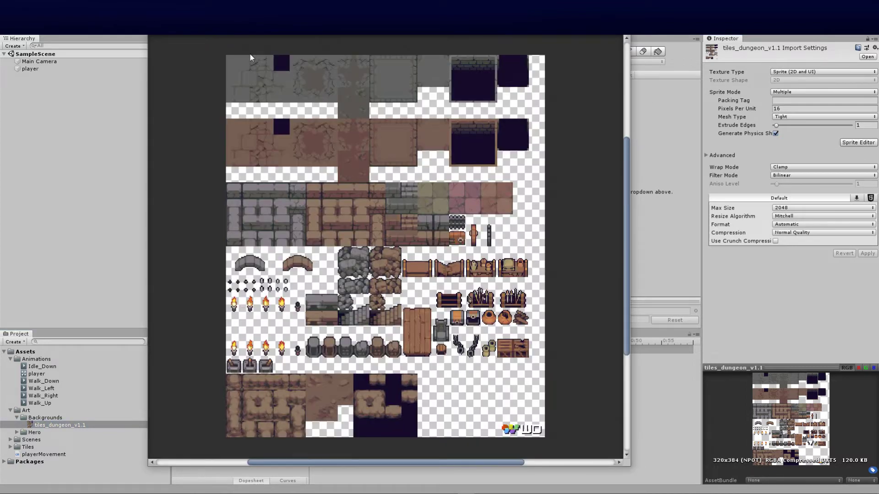
# Step: Slice the sheet with Grid By Cell Size into 16×16 pixel cells
pyautogui.click(197, 39)
pyautogui.click(271, 39)
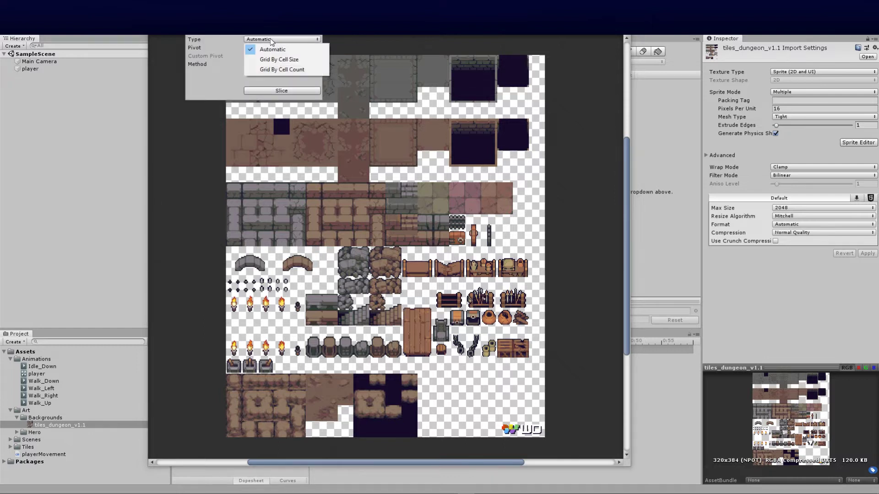
pyautogui.click(276, 60)
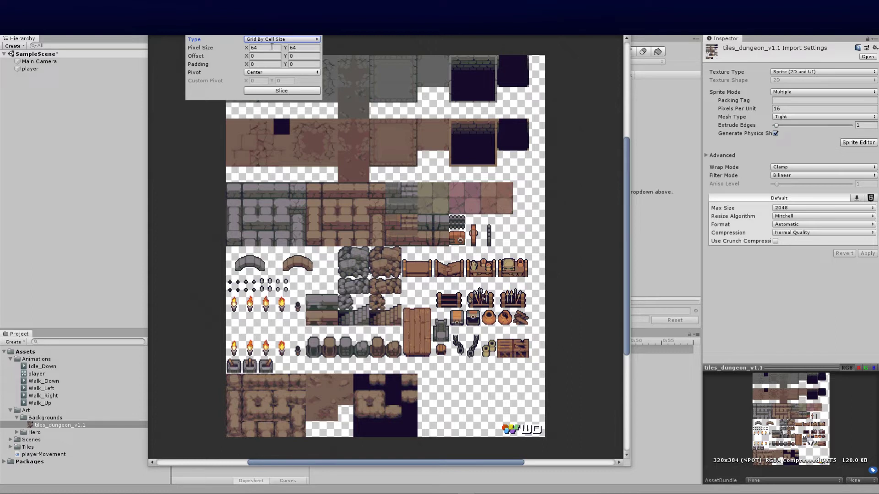
pyautogui.click(265, 49)
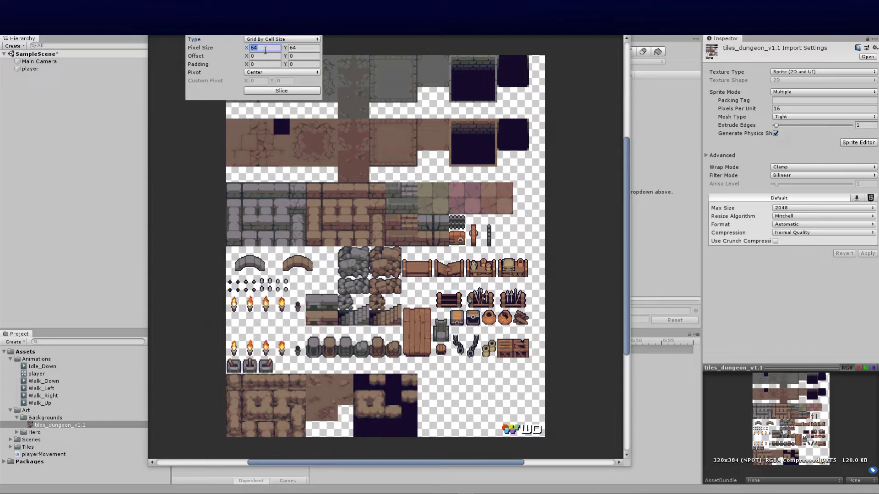
pyautogui.write('16')
pyautogui.click(298, 48)
pyautogui.write('16')
pyautogui.click(277, 92)
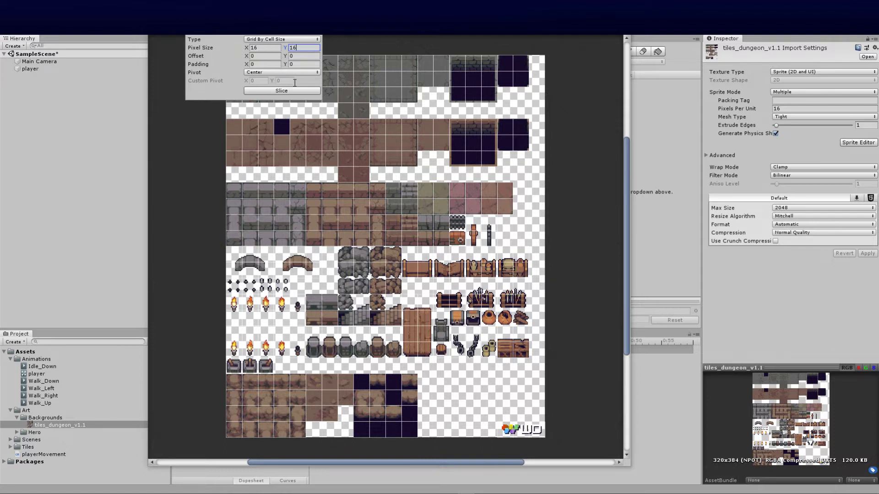
# Step: Close the Slice popup and return to the main editor window
pyautogui.click(545, 35)
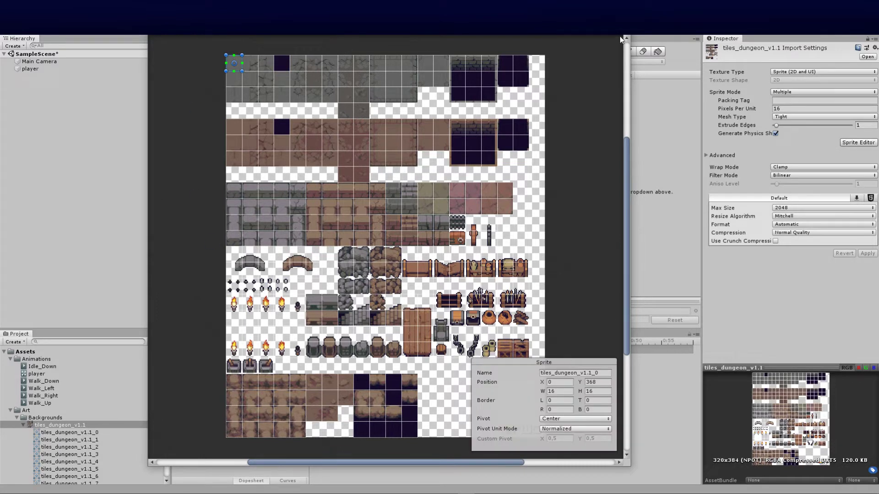
pyautogui.scroll(-3, 67, 432)
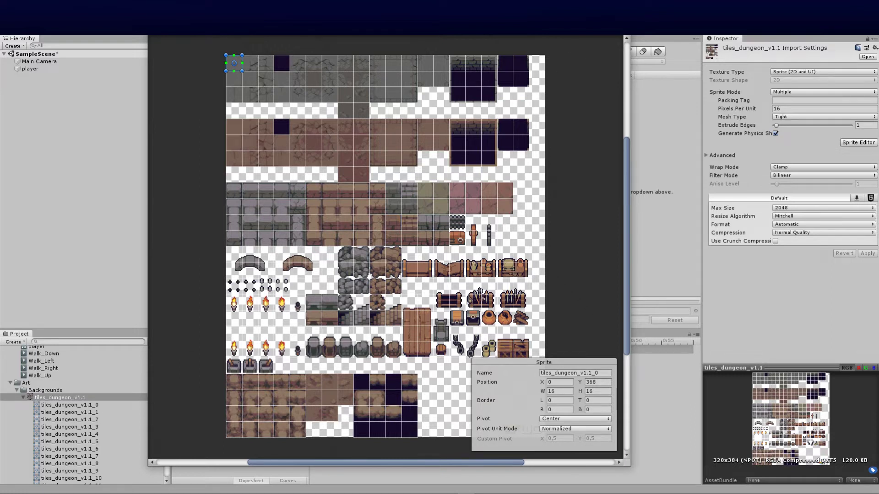
pyautogui.click(83, 404)
# Step: Inspect several sliced sprites up to tiles_dungeon_v1.1_9, then reselect the whole sheet
pyautogui.click(83, 405)
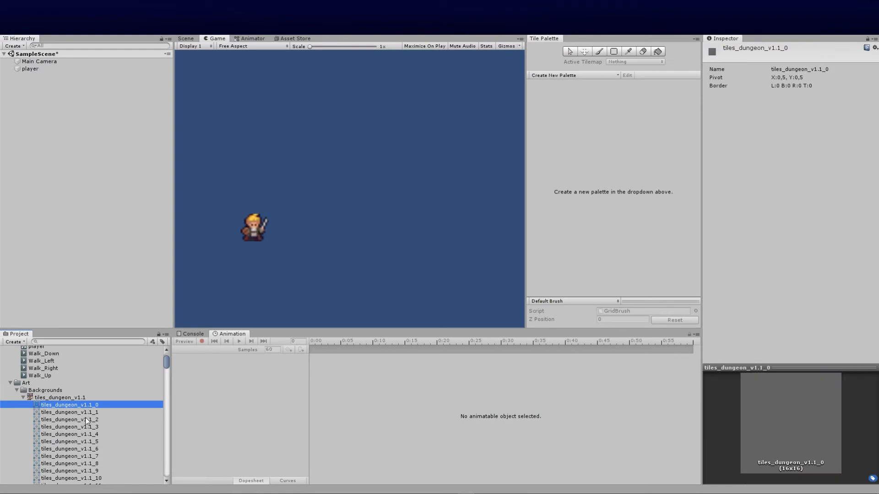
pyautogui.click(86, 427)
pyautogui.click(82, 449)
pyautogui.click(76, 472)
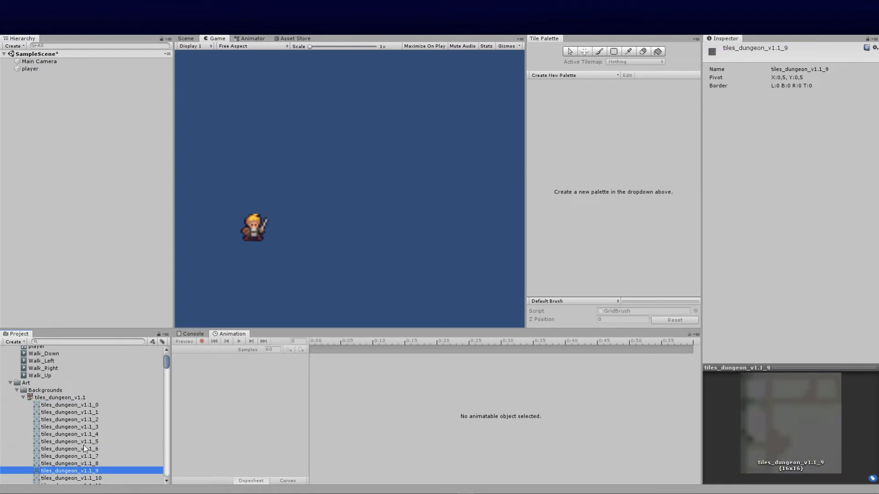
pyautogui.click(75, 397)
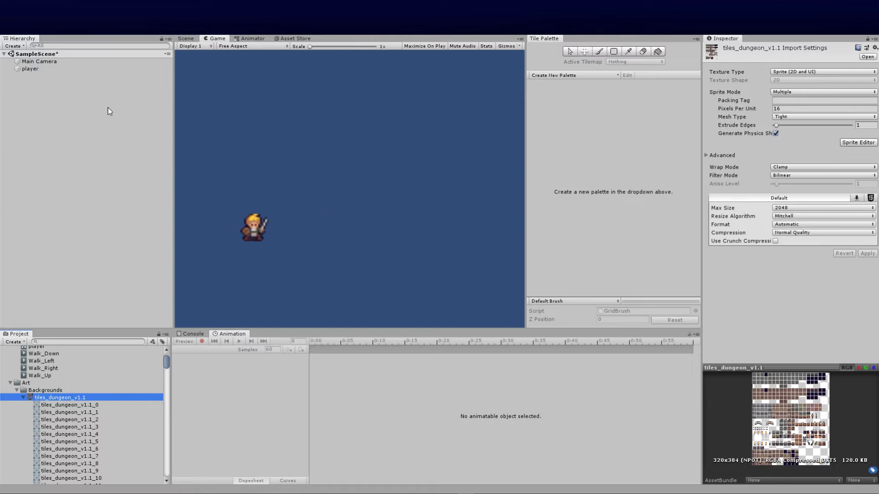
# Step: Add a 2D Tilemap with its parent Grid to the Hierarchy
pyautogui.rightClick(33, 118)
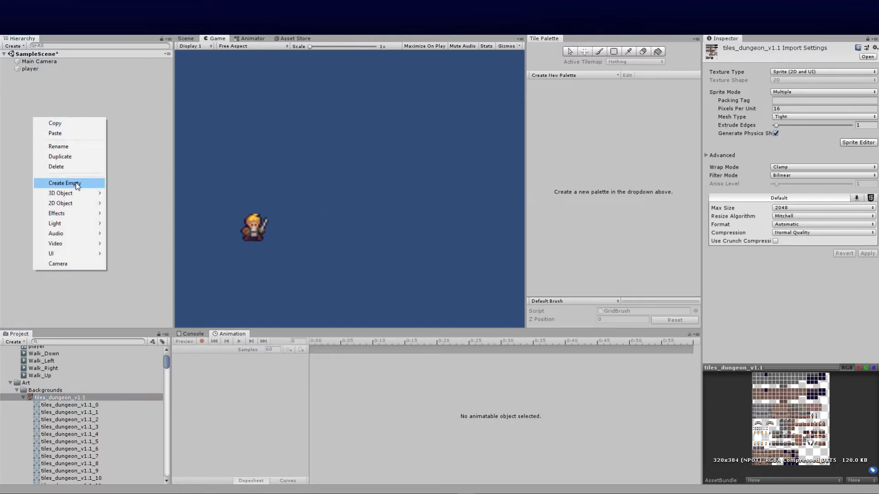
pyautogui.moveTo(73, 203)
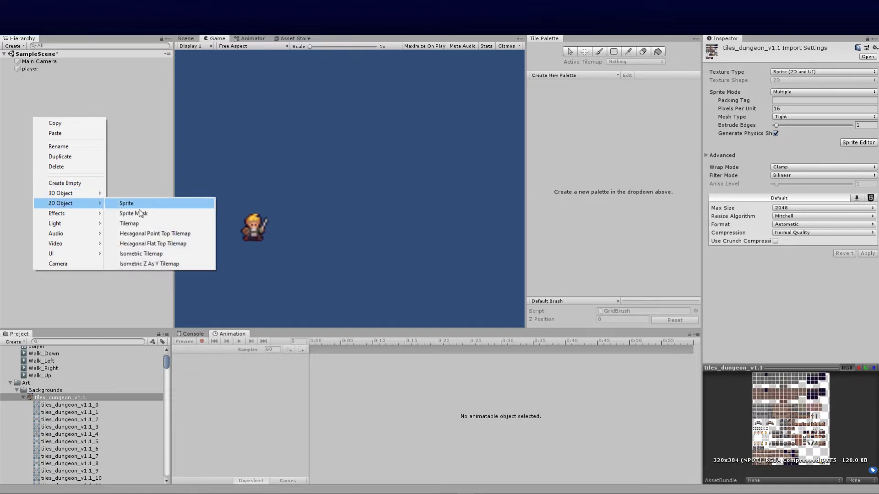
pyautogui.click(132, 223)
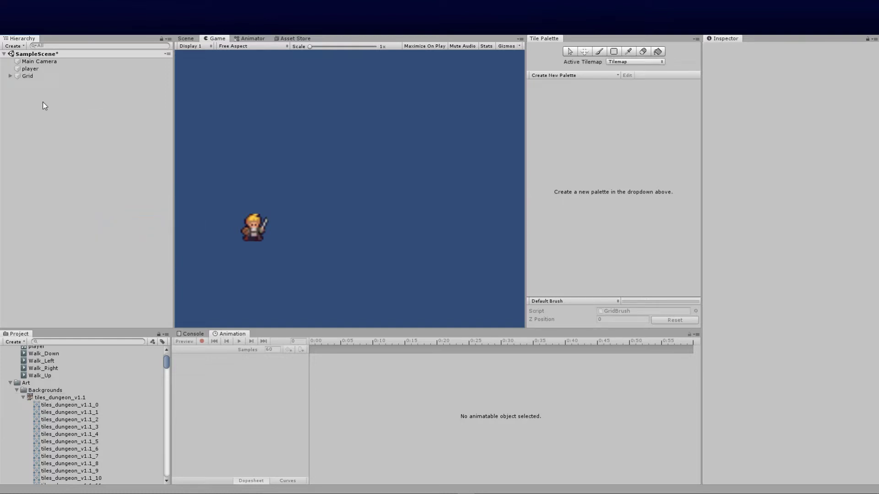
# Step: Rename the Grid's Tilemap child to Tilemap_Base and keep it selected
pyautogui.click(8, 77)
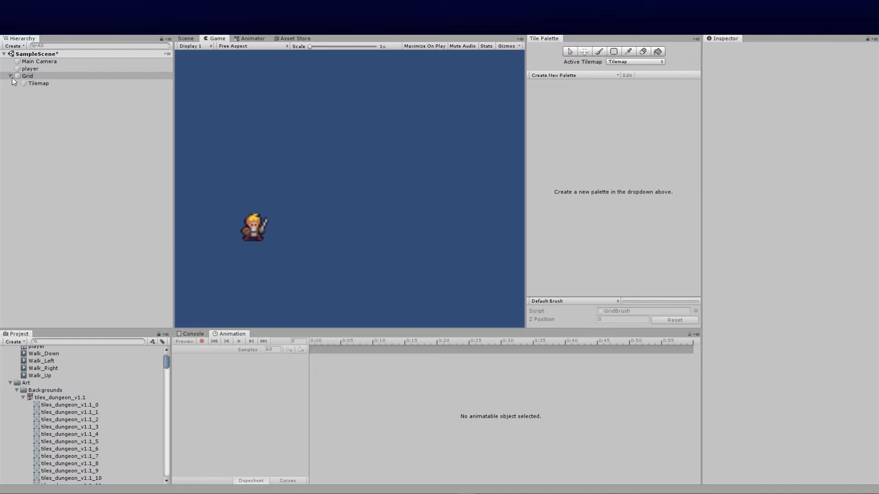
pyautogui.click(38, 83)
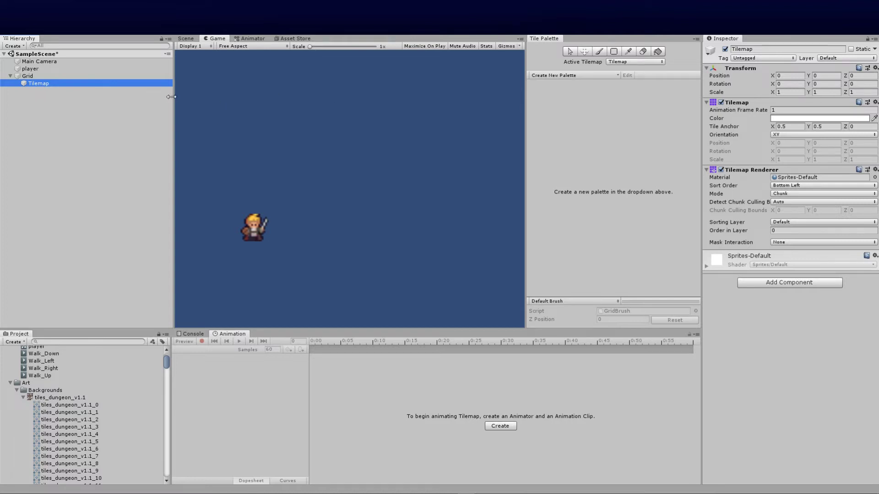
pyautogui.click(95, 84)
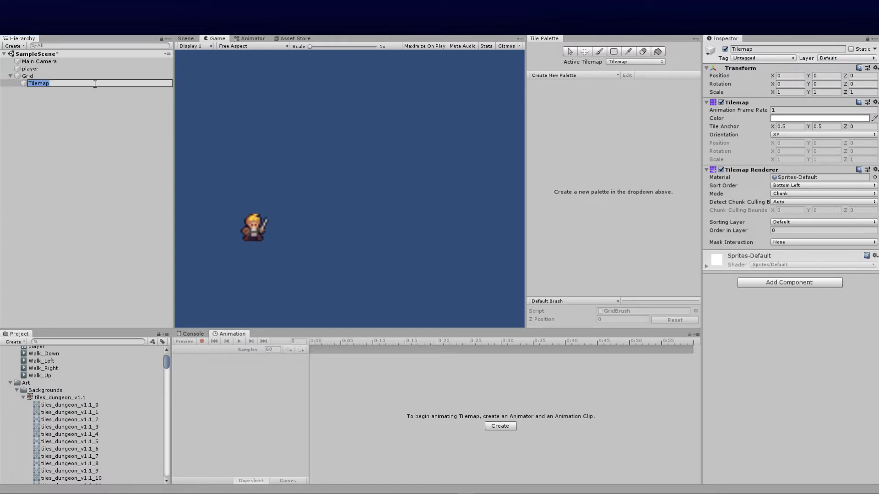
pyautogui.click(95, 84)
pyautogui.write('ase')
pyautogui.press('Return')
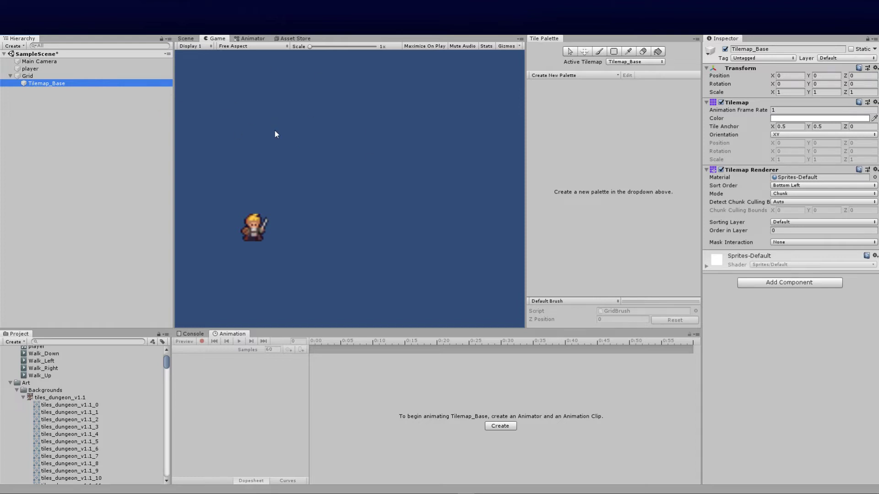
pyautogui.click(60, 84)
pyautogui.click(76, 127)
pyautogui.click(37, 84)
pyautogui.click(10, 383)
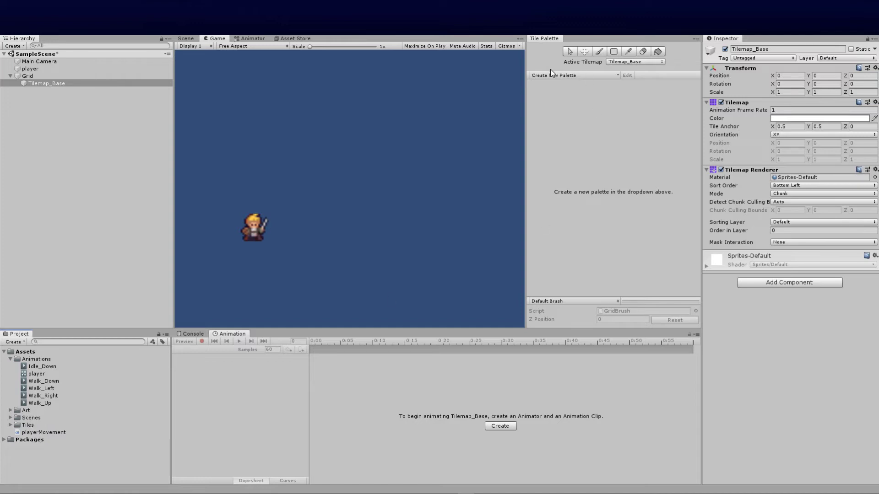
# Step: Open the Tile Palette window from the editor window list
pyautogui.click(135, 28)
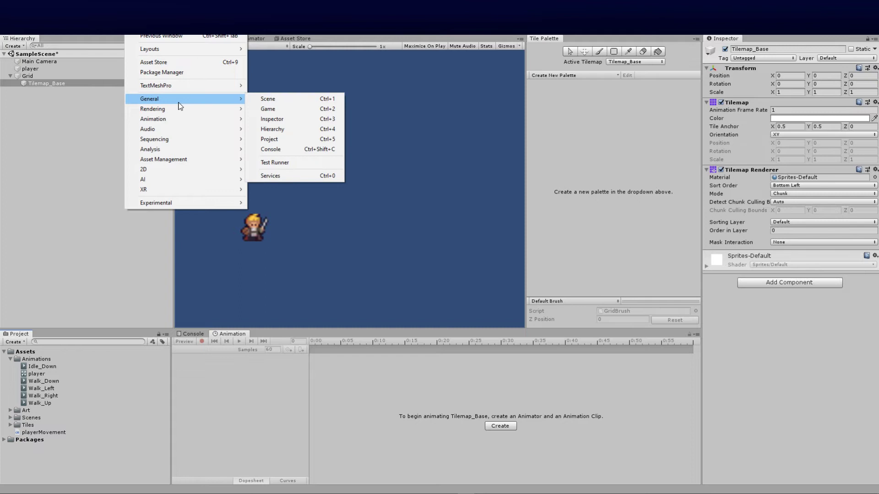
pyautogui.moveTo(189, 173)
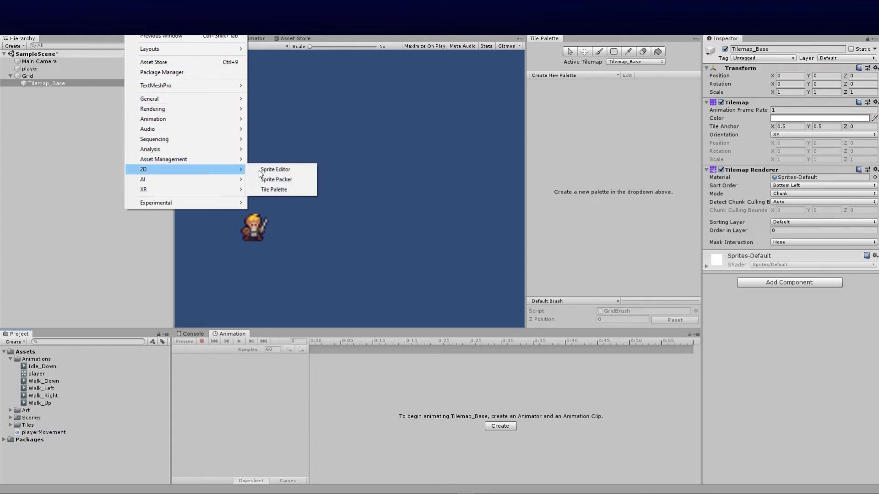
pyautogui.click(284, 191)
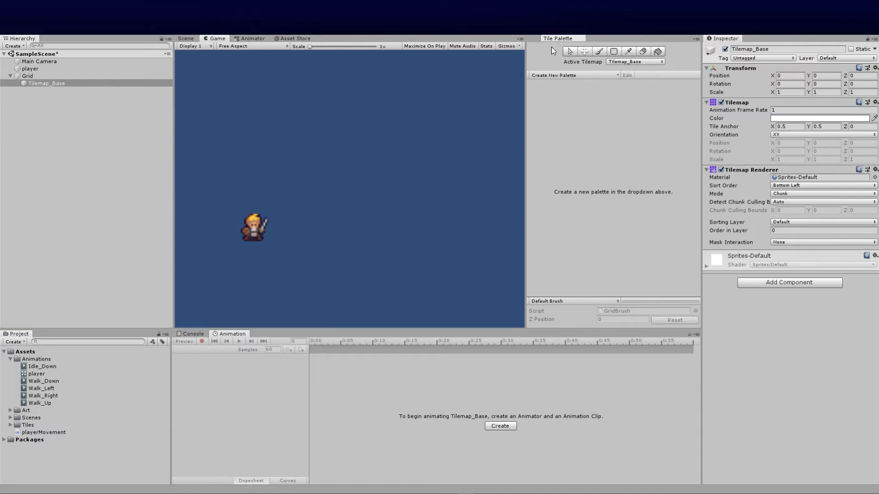
# Step: Create a new palette named Tilemap_ground
pyautogui.click(572, 76)
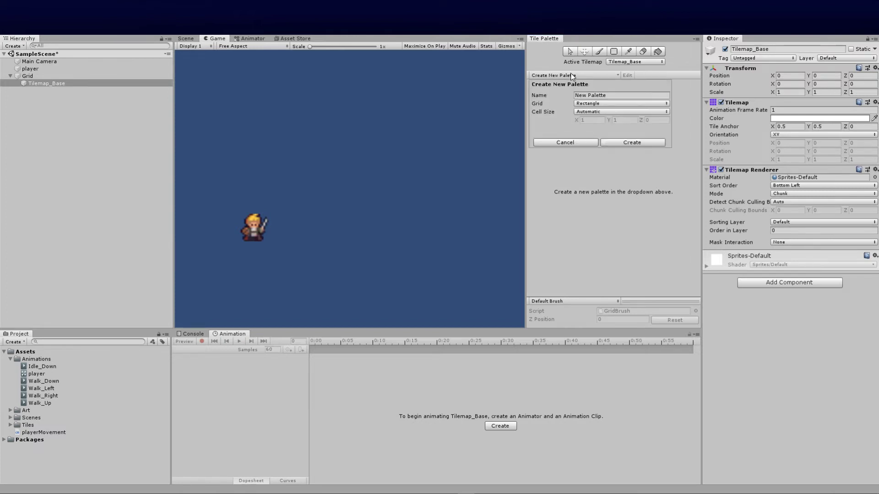
pyautogui.click(608, 95)
pyautogui.press('BackSpace')
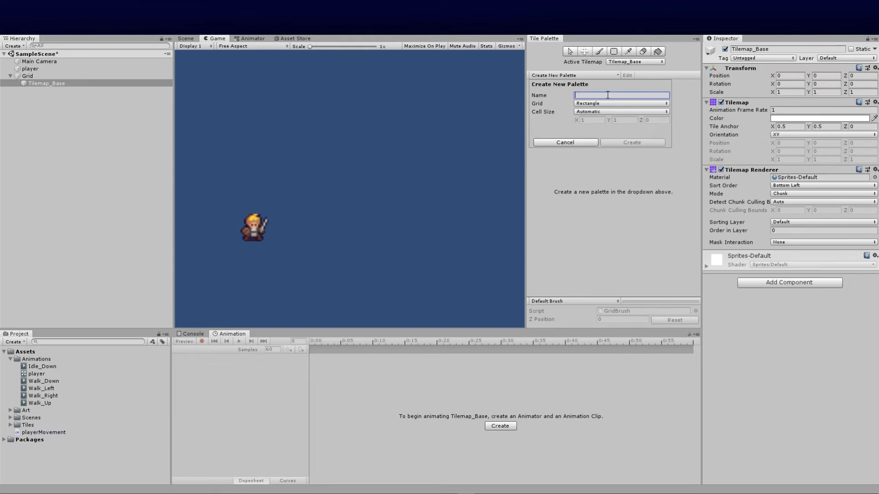
pyautogui.write('Tilemap_ground')
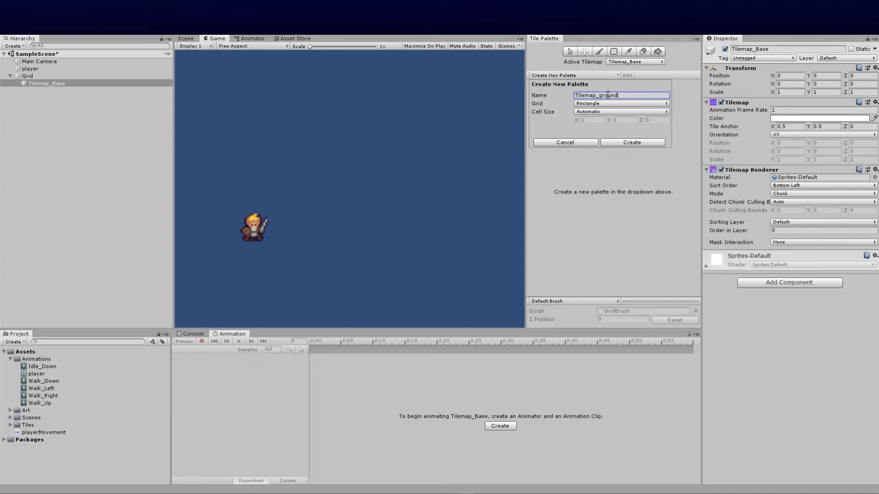
pyautogui.click(632, 143)
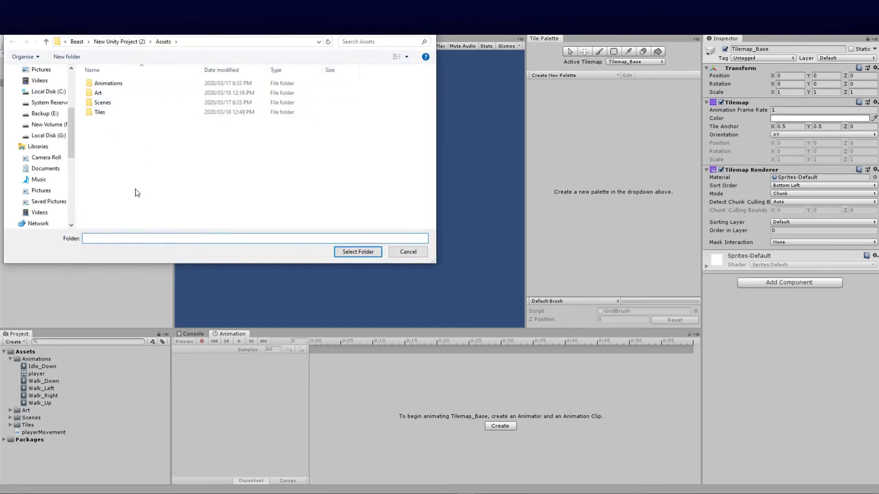
# Step: Create a Palettes folder inside Assets and open it
pyautogui.rightClick(136, 189)
pyautogui.moveTo(186, 317)
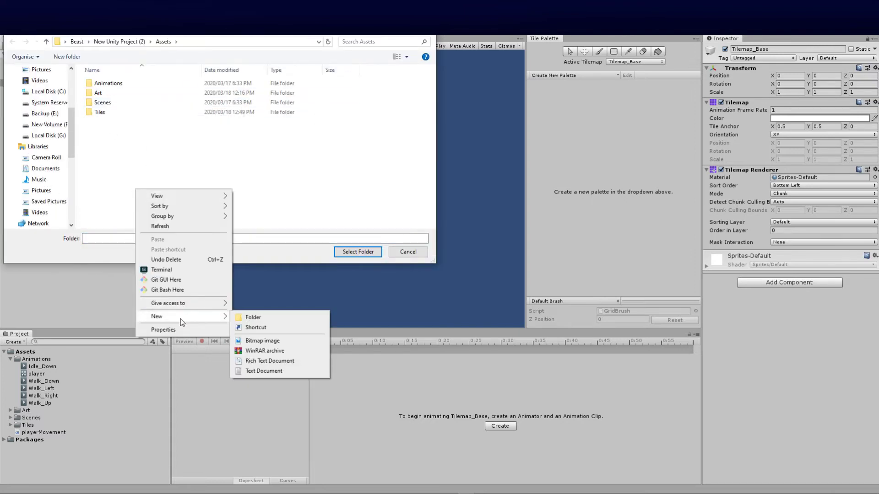
pyautogui.click(250, 317)
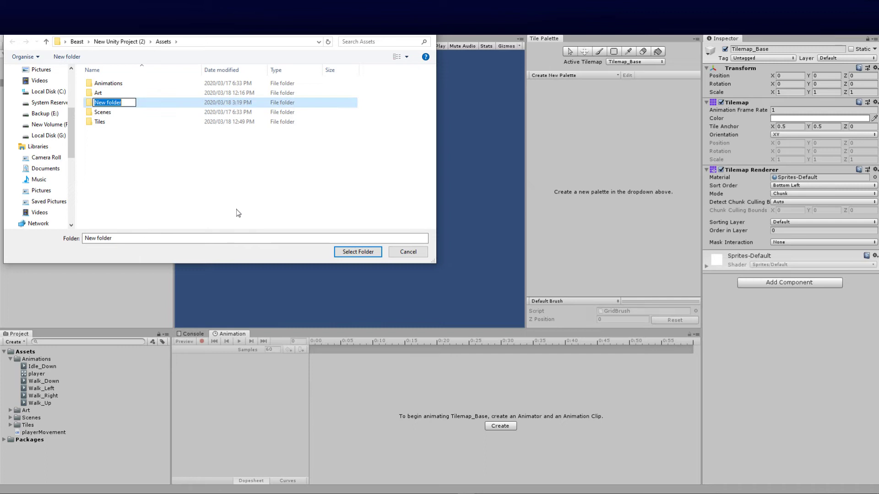
pyautogui.write('Palettes')
pyautogui.press('Return')
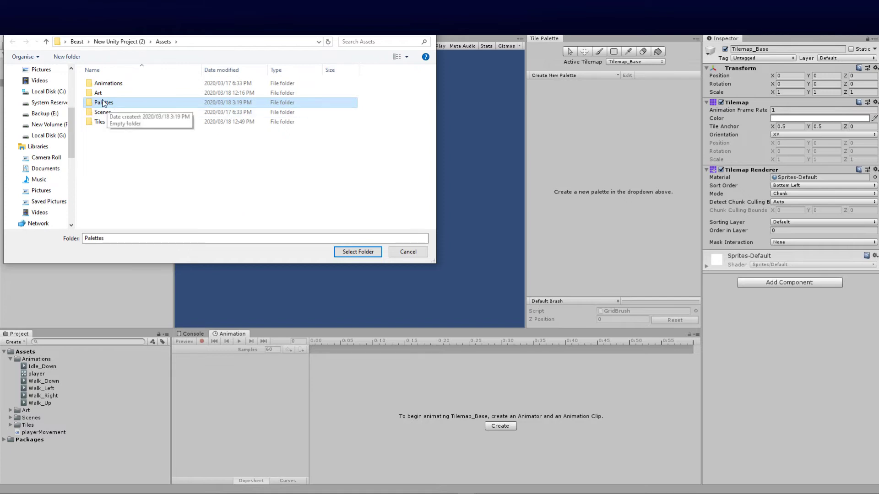
pyautogui.doubleClick(98, 103)
# Step: Create a Ground subfolder inside Palettes and save the palette there
pyautogui.rightClick(161, 161)
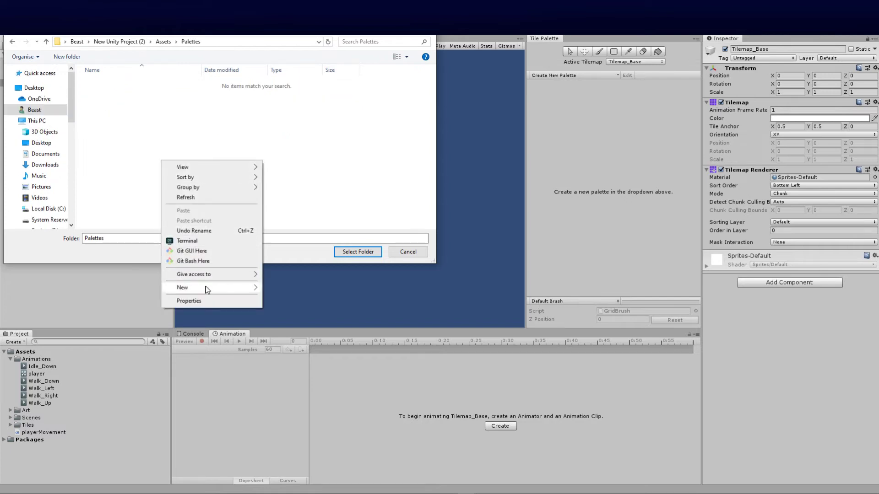
pyautogui.moveTo(207, 289)
pyautogui.click(292, 289)
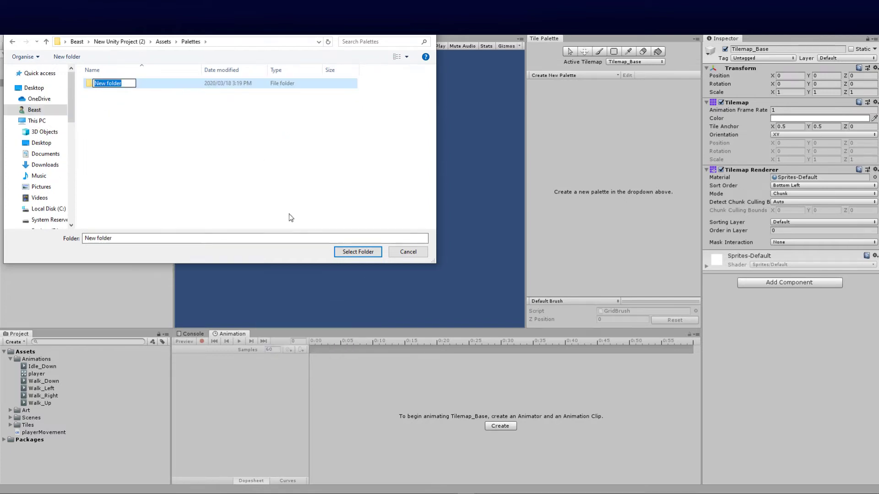
pyautogui.write('gr')
pyautogui.press('BackSpace')
pyautogui.press('BackSpace')
pyautogui.write('Ground')
pyautogui.press('Return')
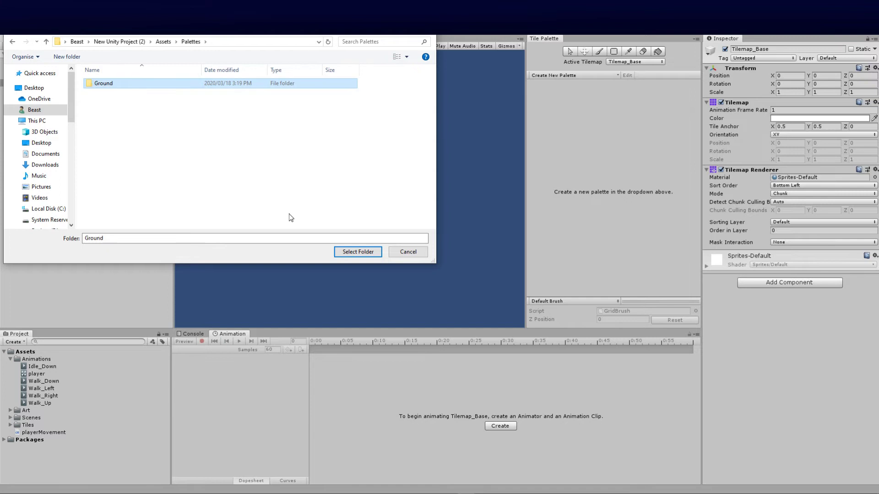
pyautogui.click(358, 251)
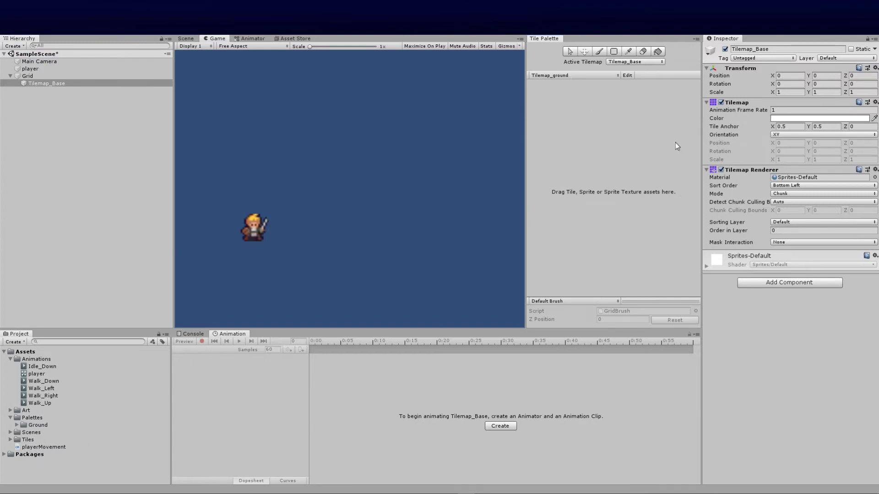
# Step: Browse the Tiles folder, then expand the Art folder to find the dungeon tiles
pyautogui.click(10, 440)
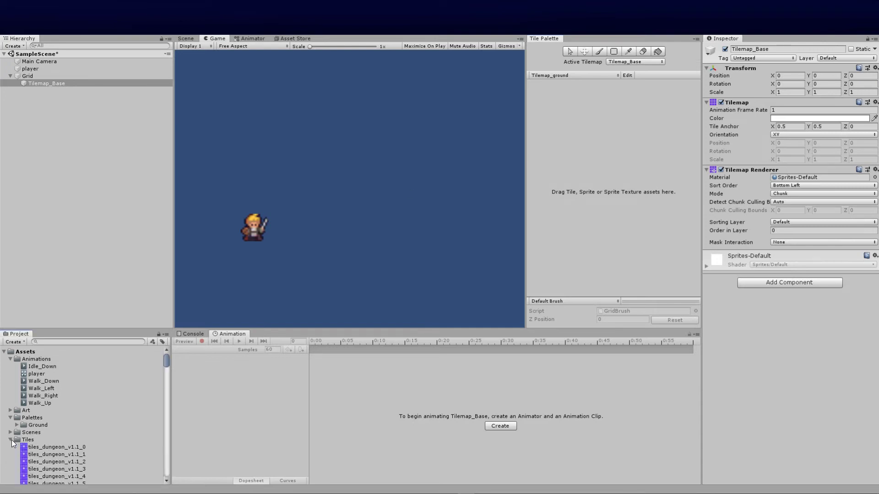
pyautogui.click(10, 440)
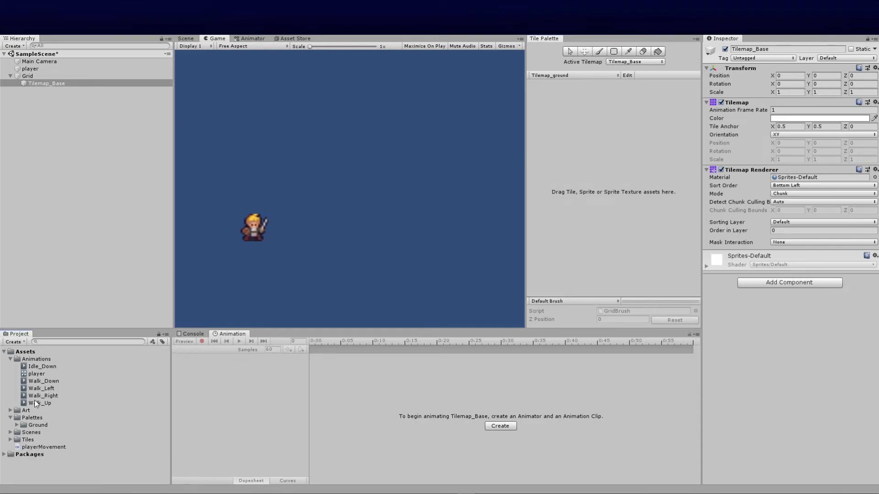
pyautogui.click(10, 411)
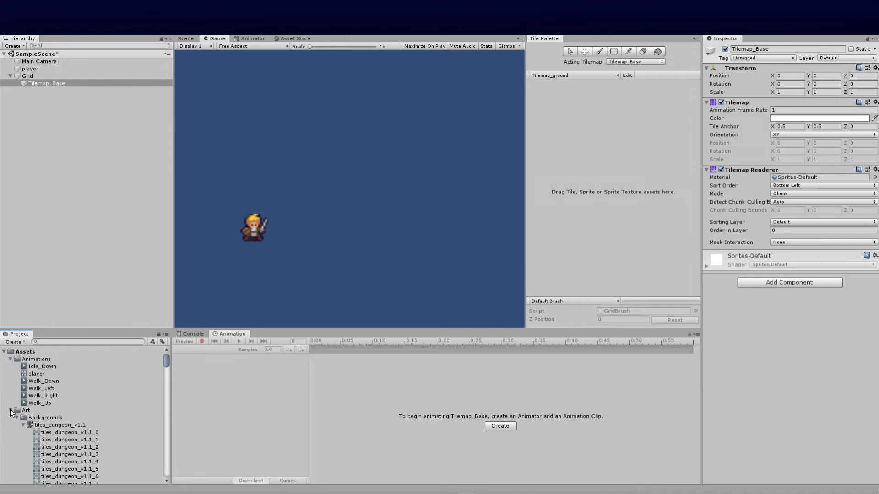
pyautogui.scroll(-10, 76, 429)
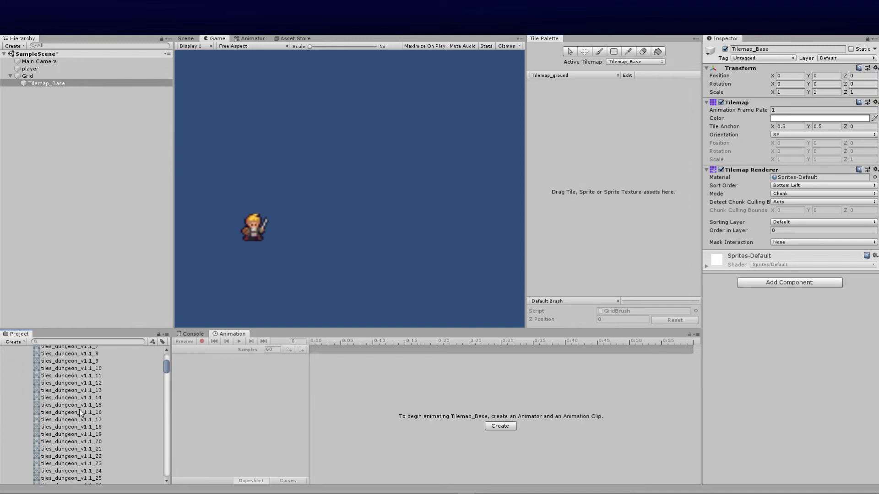
pyautogui.scroll(-3, 73, 410)
# Step: Preview dungeon tiles up to tiles_dungeon_v1.1_42, then drag the sheet onto the Tilemap_ground palette
pyautogui.click(54, 412)
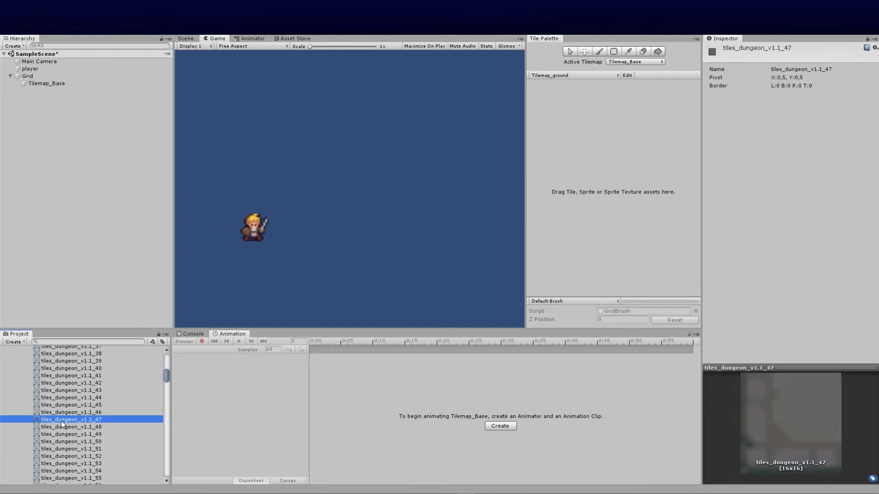
pyautogui.click(58, 398)
pyautogui.click(59, 384)
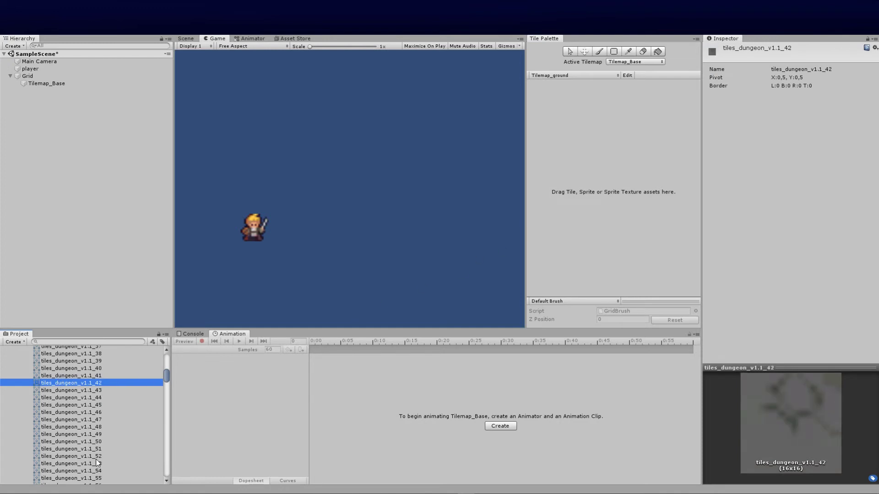
pyautogui.scroll(10, 104, 460)
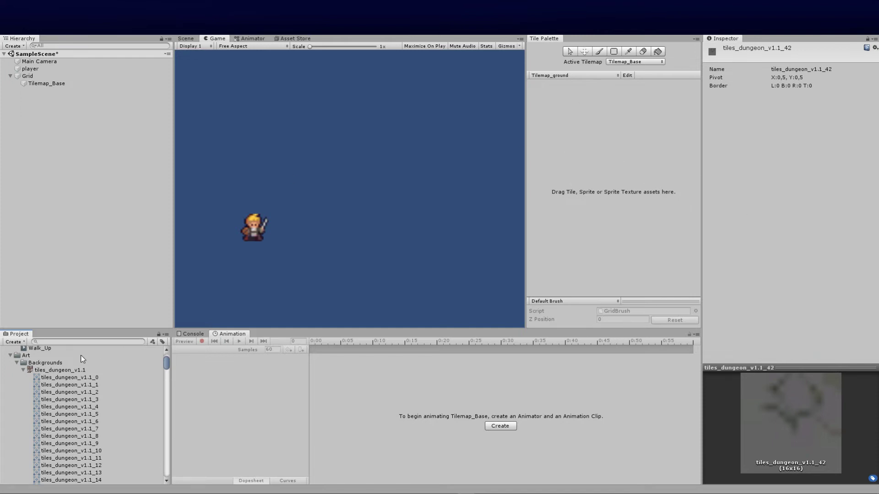
pyautogui.click(53, 369)
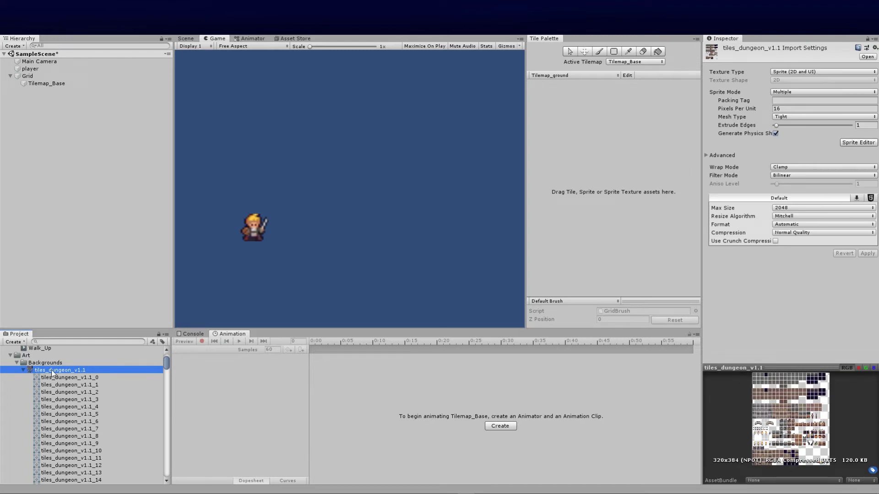
pyautogui.moveTo(51, 370); pyautogui.dragTo(564, 115)
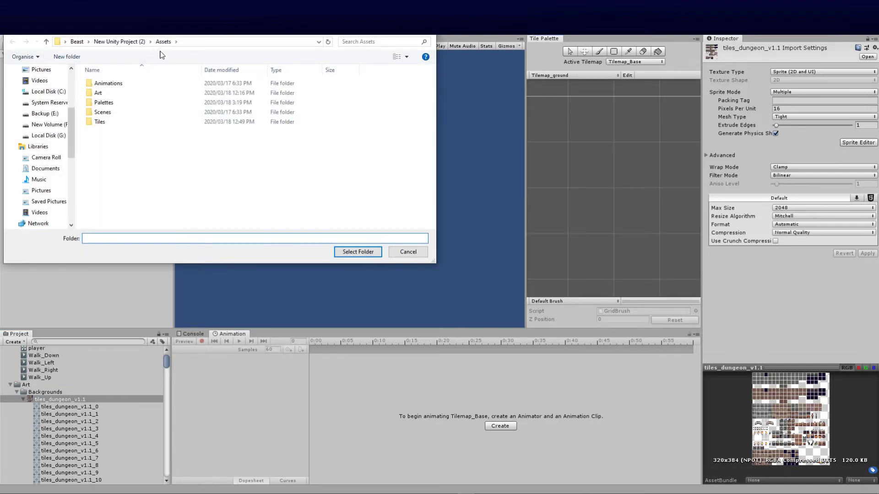
# Step: Generate the palette tiles into the Tiles folder, overwriting existing tile assets
pyautogui.click(105, 123)
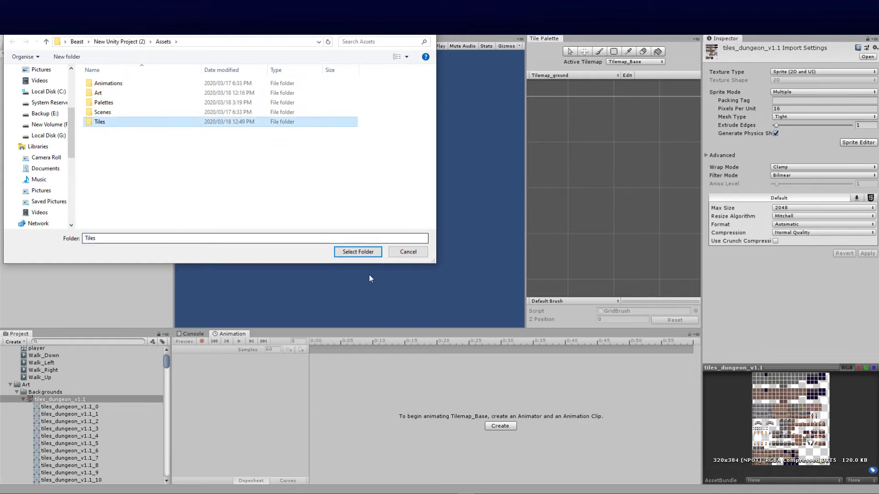
pyautogui.click(358, 252)
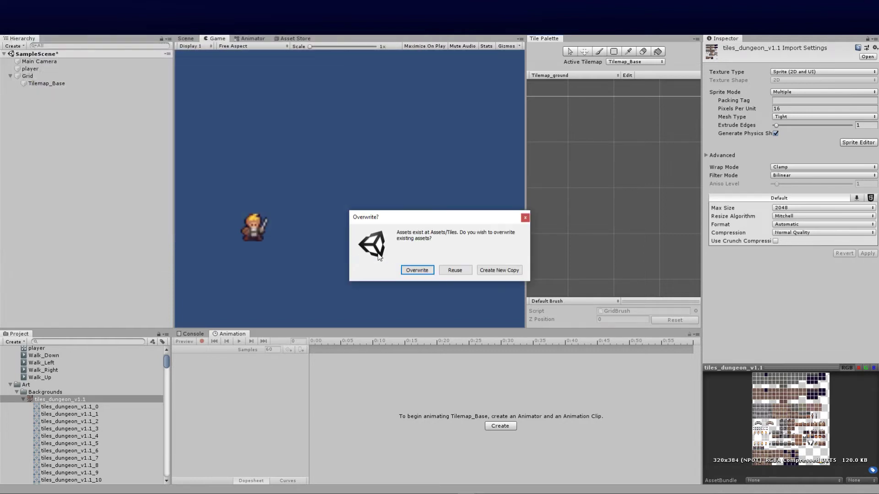
pyautogui.click(428, 270)
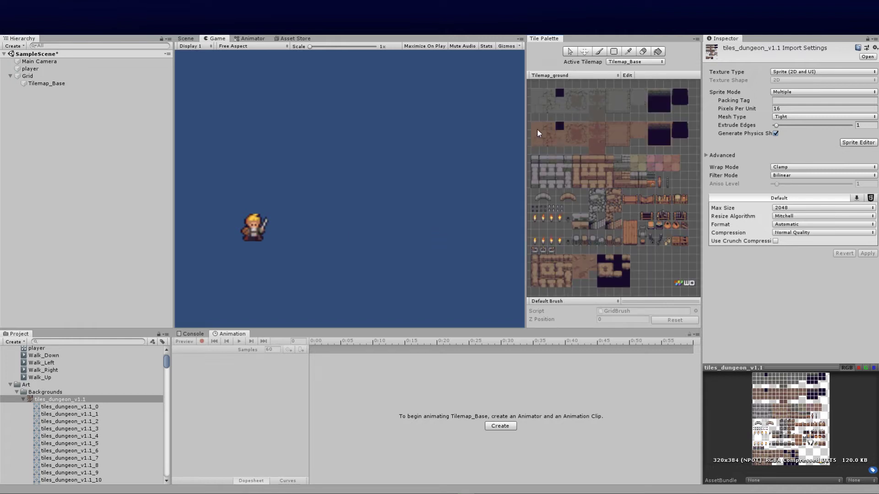
# Step: Switch to the Scene view, select Tilemap_Base and Grid, and pick three grey stone tiles as brush
pyautogui.click(542, 89)
pyautogui.click(187, 39)
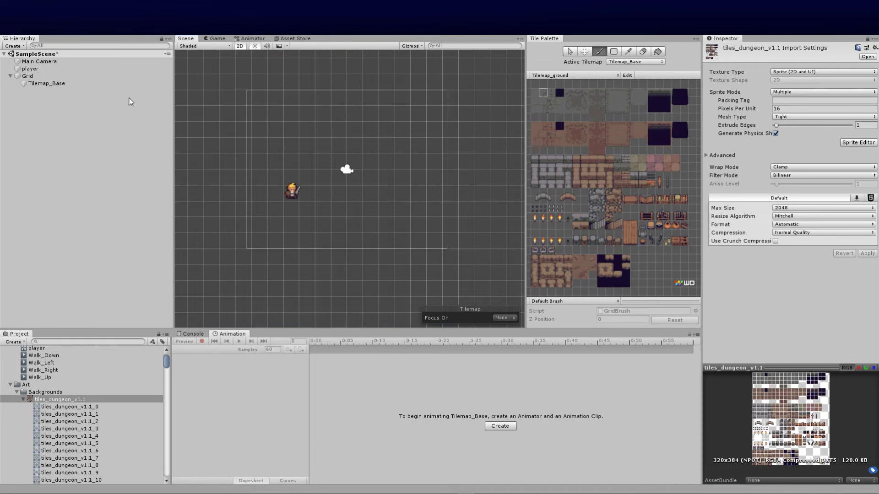
pyautogui.click(48, 83)
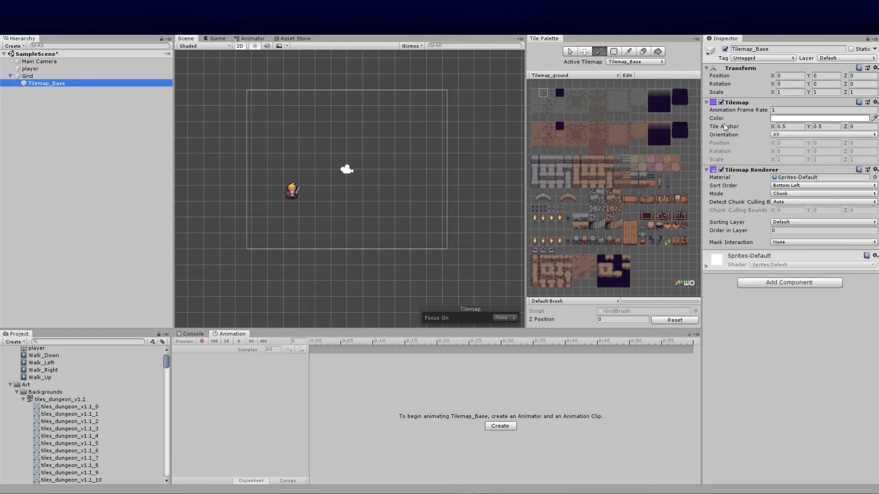
pyautogui.click(23, 76)
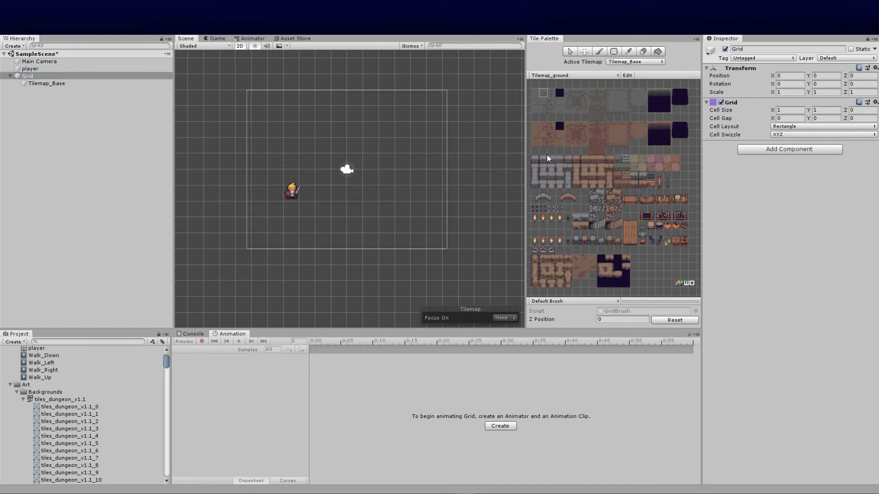
pyautogui.moveTo(546, 156); pyautogui.dragTo(561, 157)
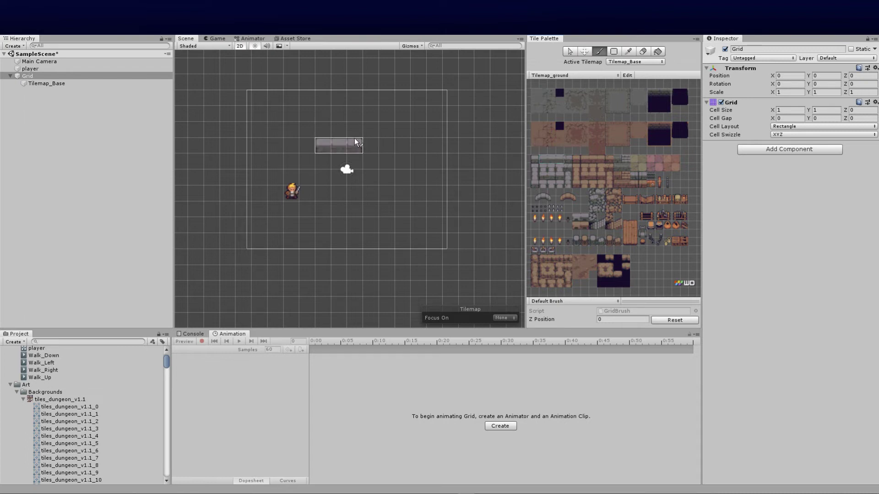
# Step: Paint three stone tiles near the top-left with a floor tile just below them
pyautogui.click(310, 121)
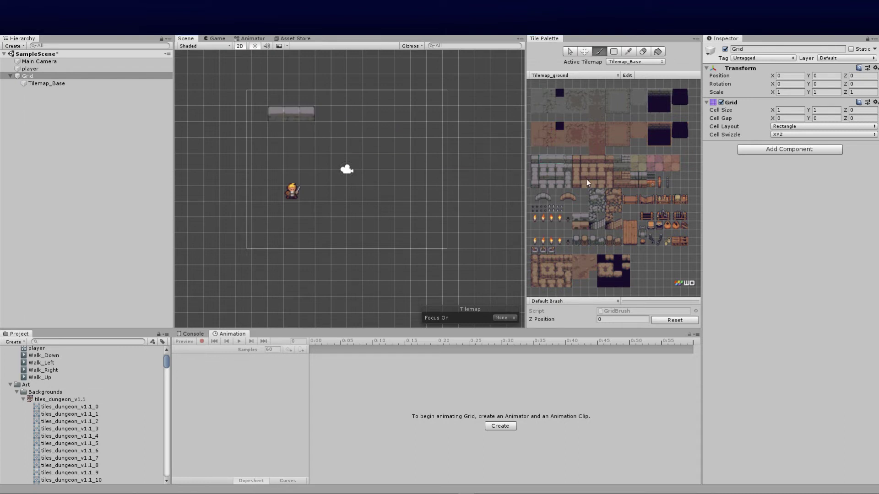
pyautogui.click(570, 160)
pyautogui.click(570, 93)
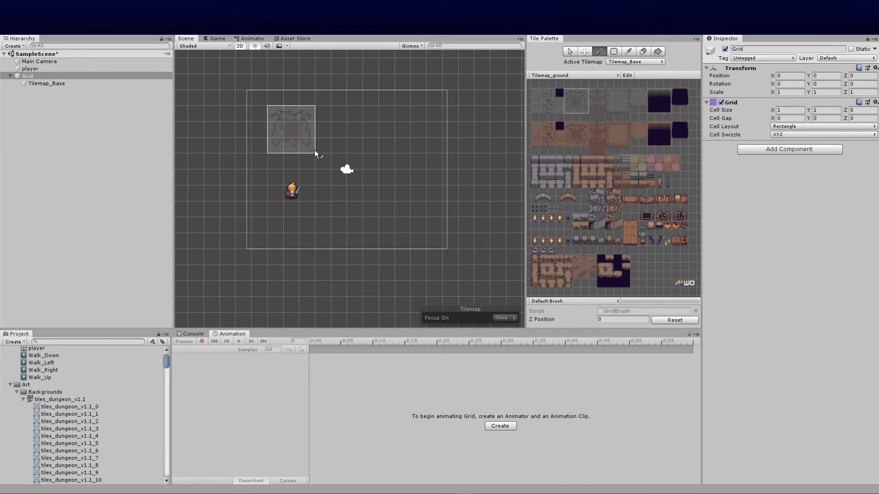
pyautogui.click(311, 164)
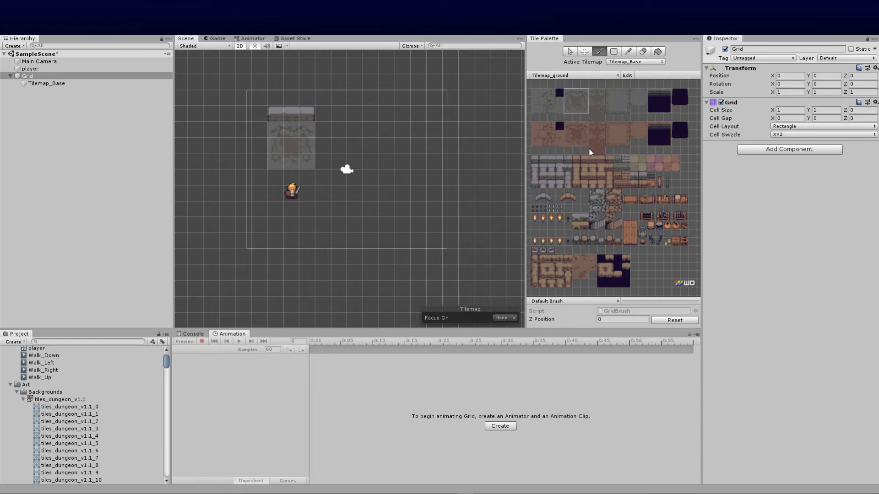
# Step: Paint stone wall columns on the left and right and a stone row along the top
pyautogui.moveTo(534, 169); pyautogui.dragTo(537, 183)
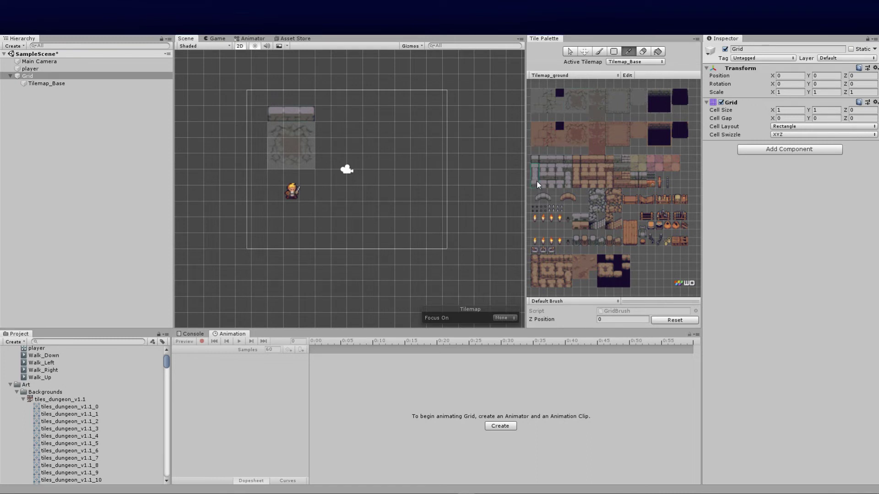
pyautogui.click(260, 133)
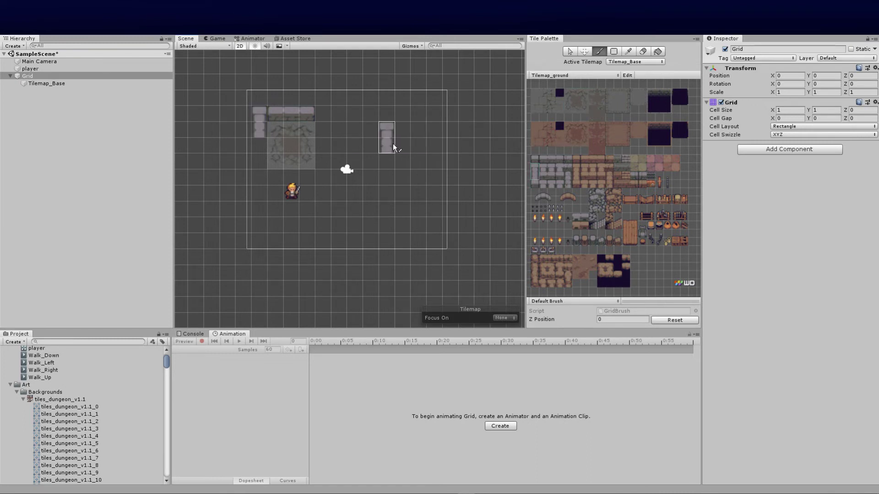
pyautogui.click(356, 133)
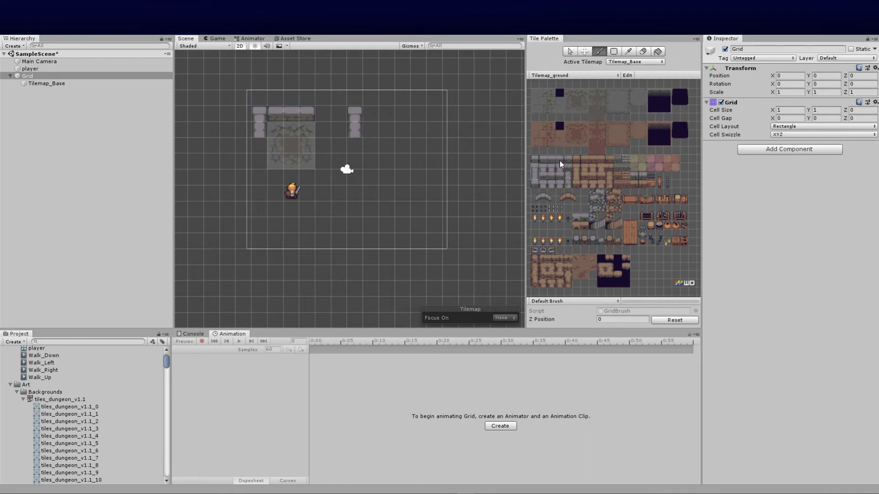
pyautogui.moveTo(559, 160); pyautogui.dragTo(545, 161)
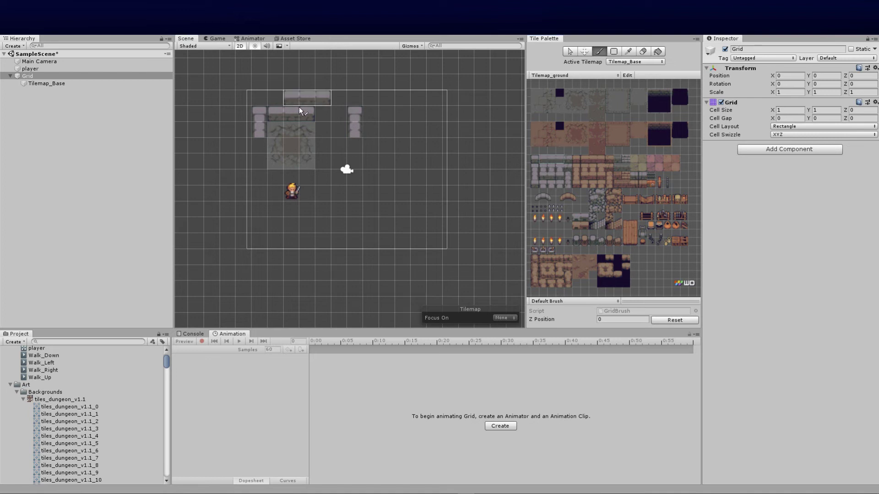
pyautogui.click(336, 122)
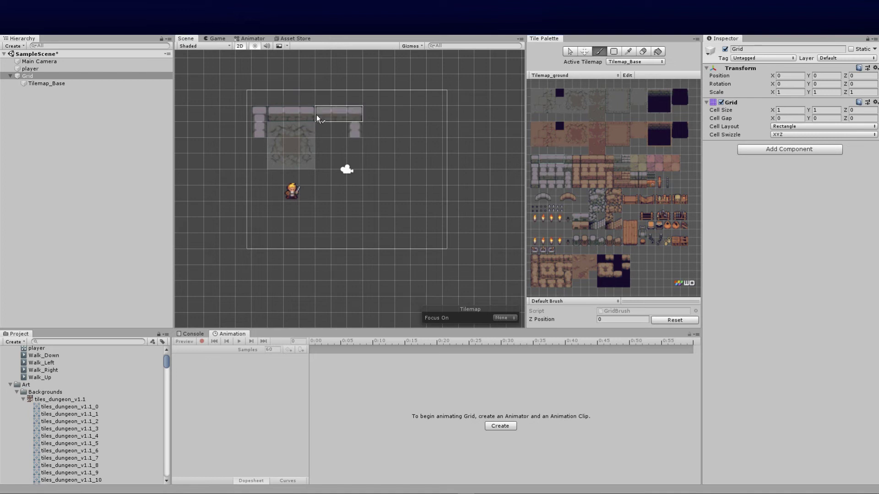
# Step: Pick a 2x3 block of floor tiles as the brush
pyautogui.click(569, 174)
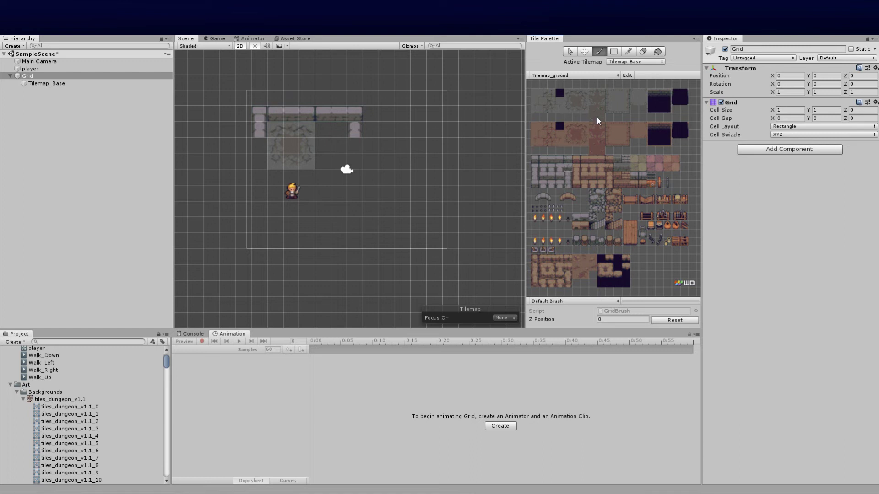
pyautogui.moveTo(591, 93); pyautogui.dragTo(602, 109)
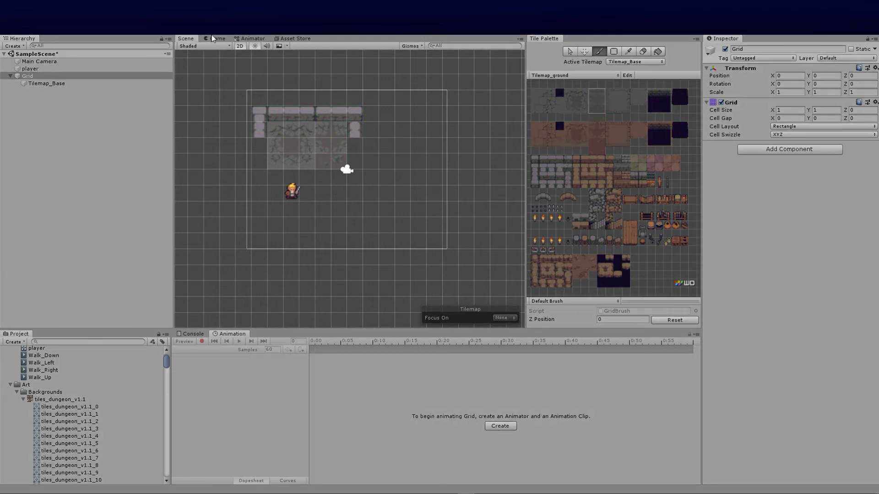
pyautogui.click(215, 38)
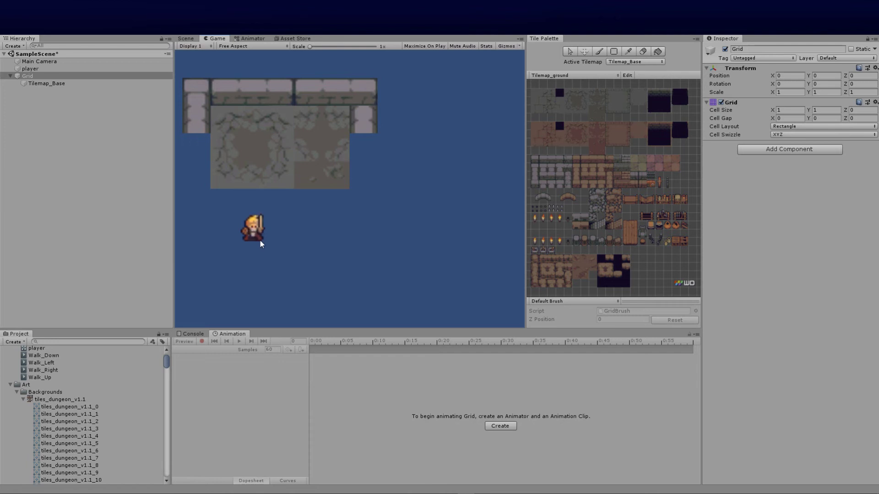
# Step: Walk the player up into the room, around the floor, and back down out with the arrow keys
pyautogui.press('Up')
pyautogui.press('Right')
pyautogui.press('Left')
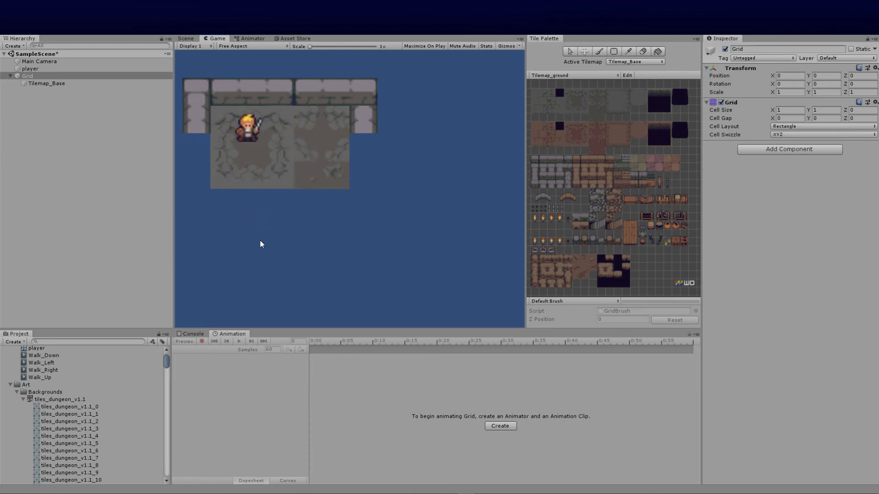
pyautogui.press('Right')
pyautogui.press('Up')
pyautogui.press('Left')
pyautogui.press('Down')
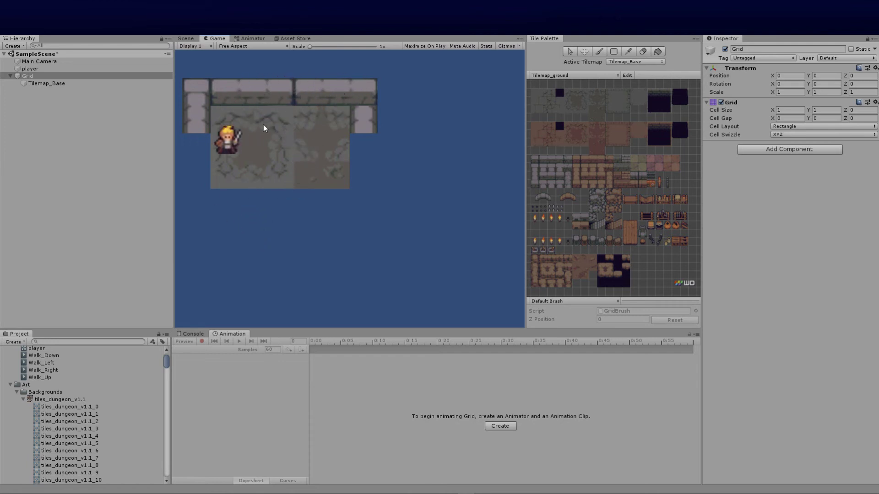
pyautogui.press('Right')
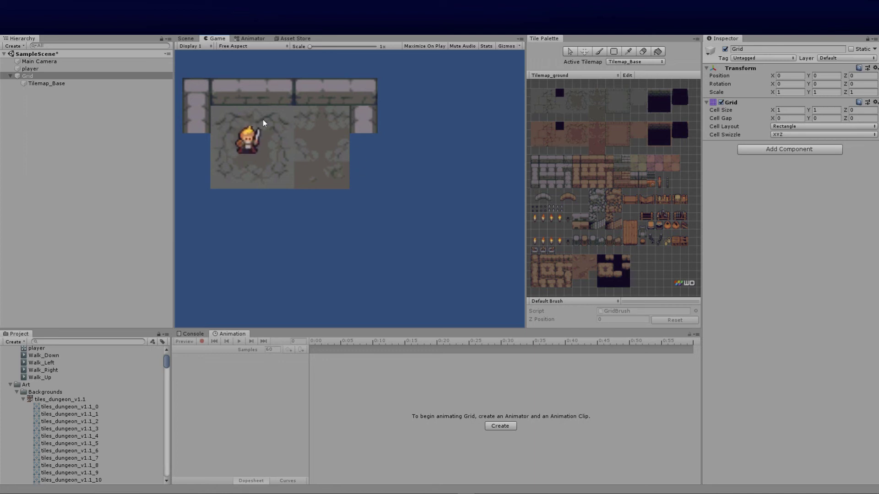
pyautogui.press('Down')
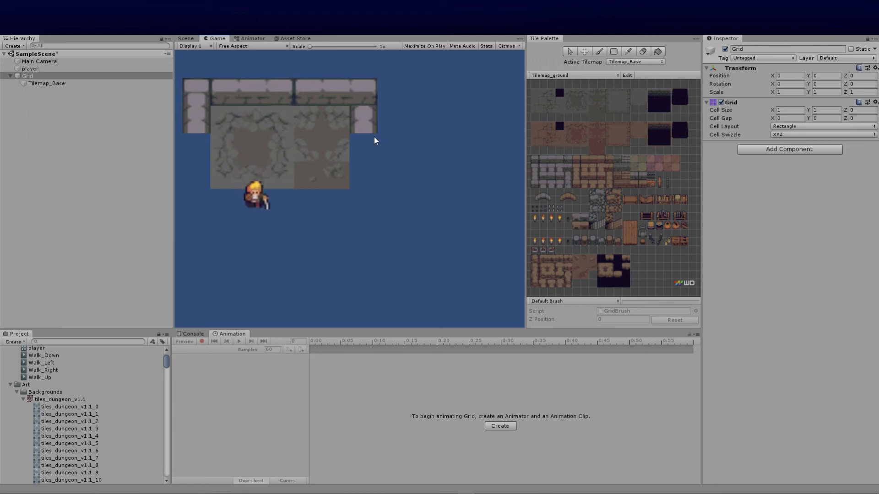
pyautogui.press('Right')
pyautogui.hotkey('ctrl', '1')
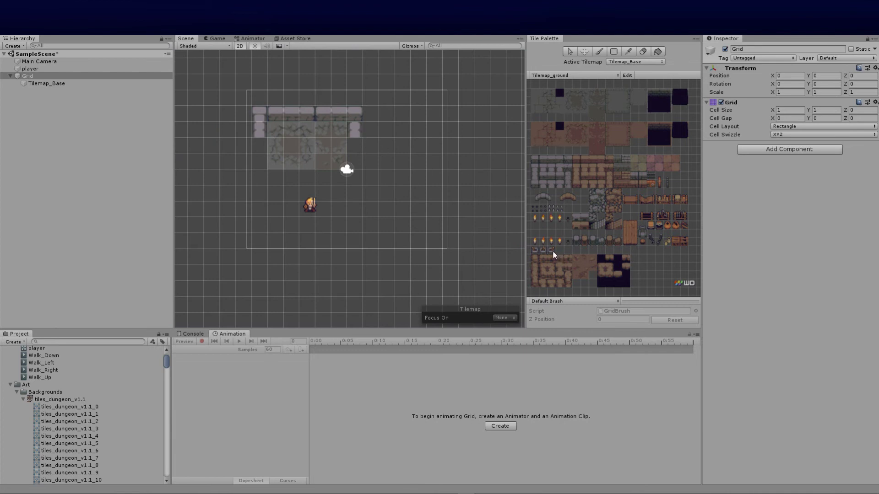
pyautogui.click(599, 52)
pyautogui.click(592, 231)
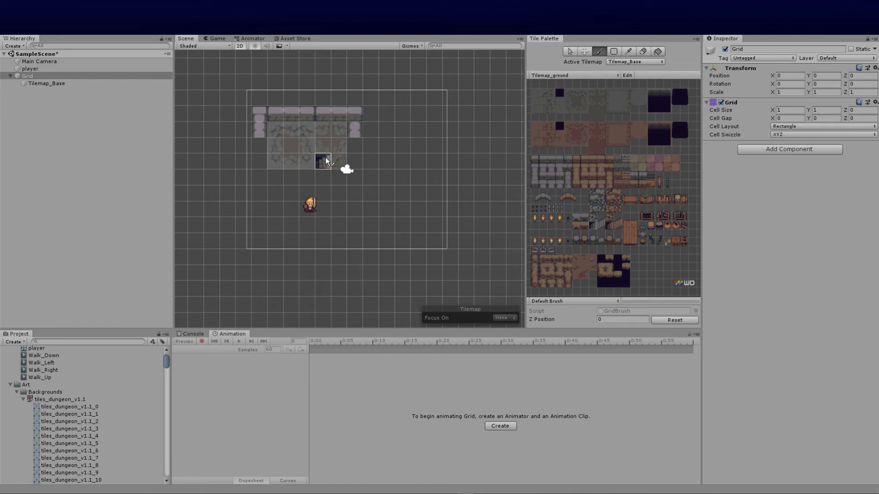
pyautogui.click(598, 216)
pyautogui.click(600, 224)
pyautogui.click(304, 161)
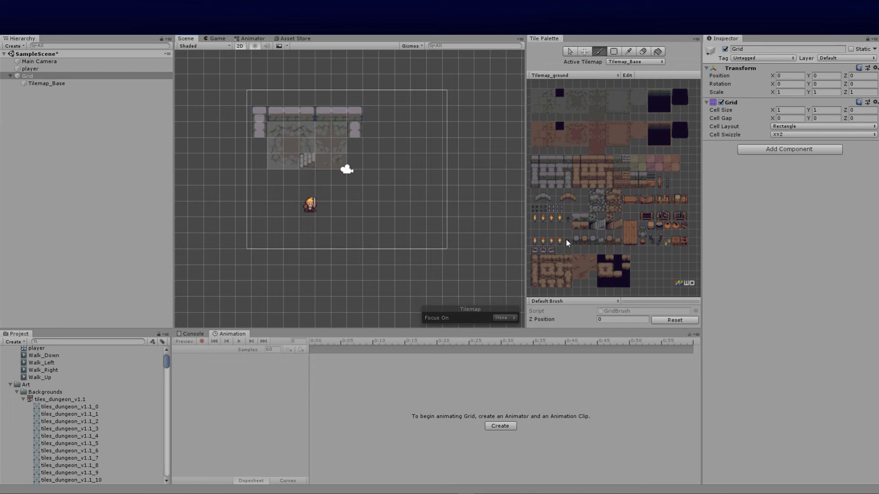
pyautogui.click(600, 216)
pyautogui.click(307, 145)
pyautogui.moveTo(309, 150); pyautogui.dragTo(304, 148, button='middle')
pyautogui.click(303, 163)
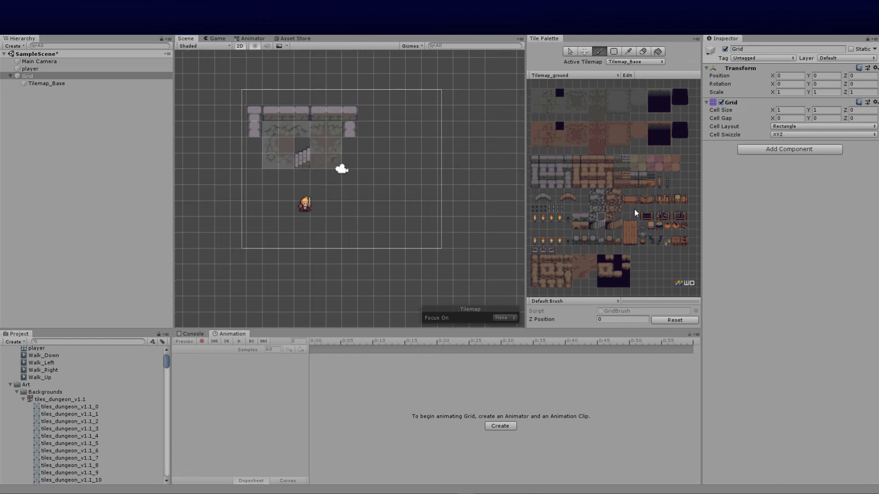
pyautogui.click(581, 103)
pyautogui.click(305, 161)
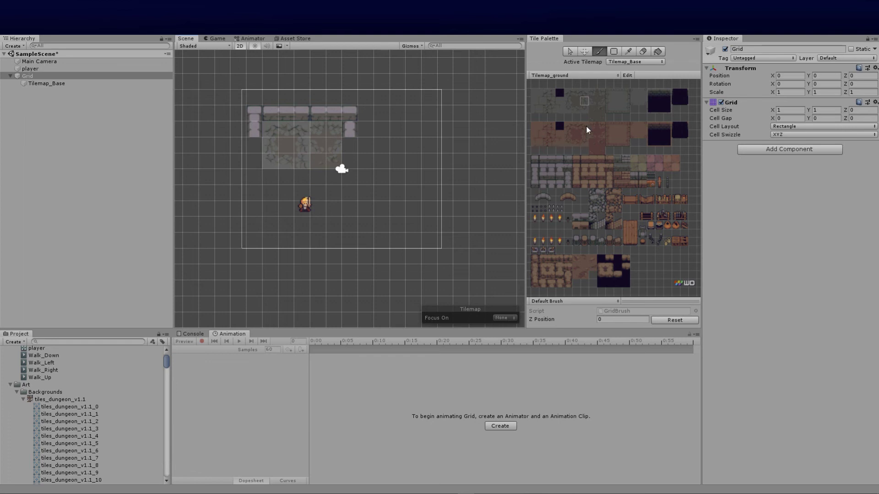
pyautogui.click(33, 75)
# Step: Create a new Tilemap under the Grid object via 2D Object > Tilemap
pyautogui.rightClick(33, 74)
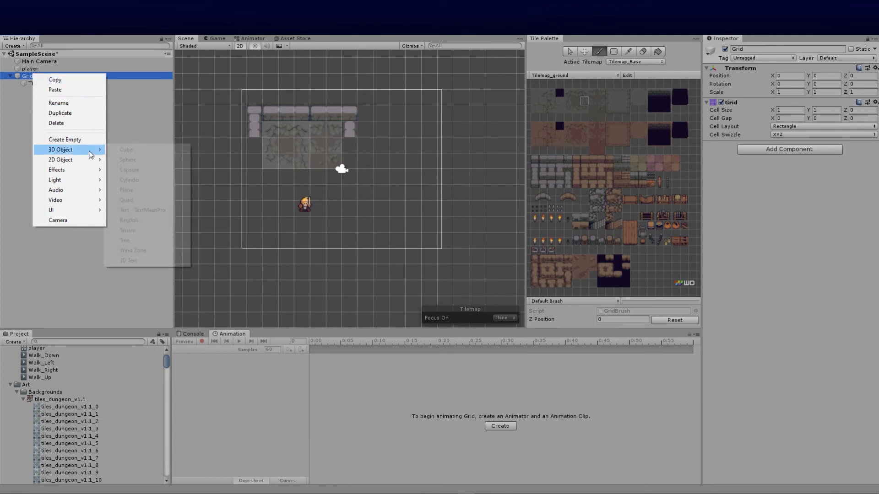
pyautogui.moveTo(87, 160)
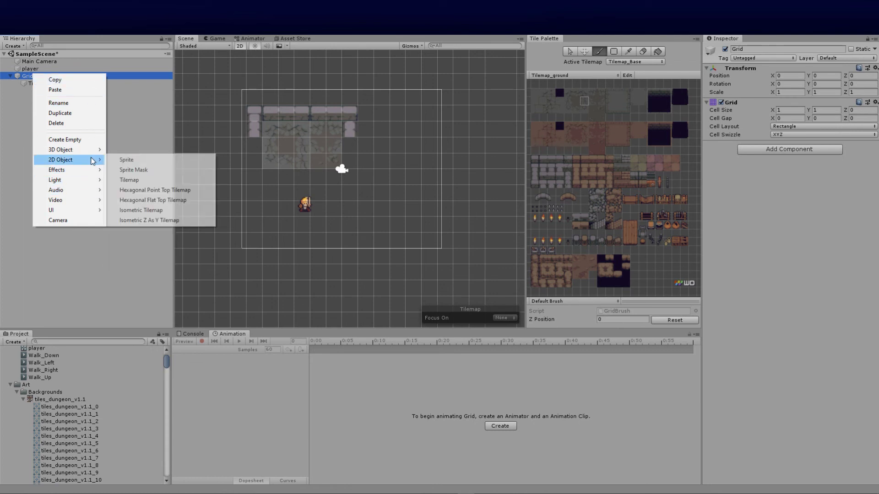
pyautogui.click(157, 180)
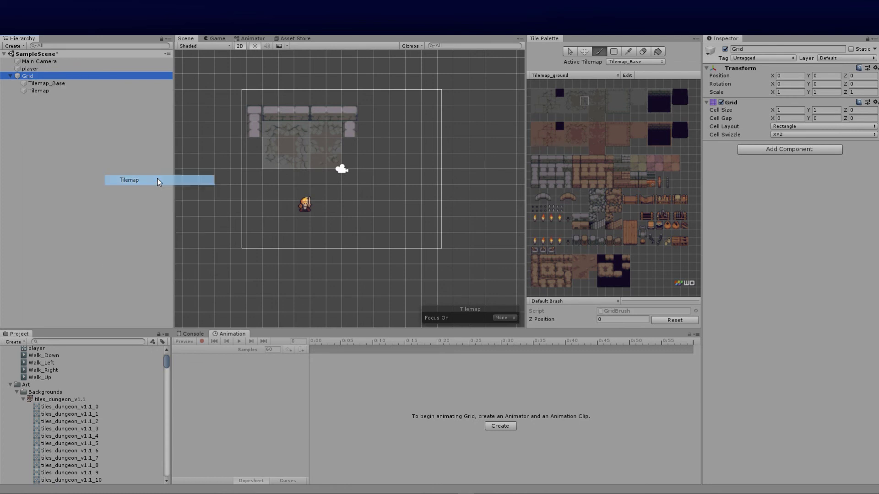
pyautogui.click(43, 89)
pyautogui.rightClick(44, 89)
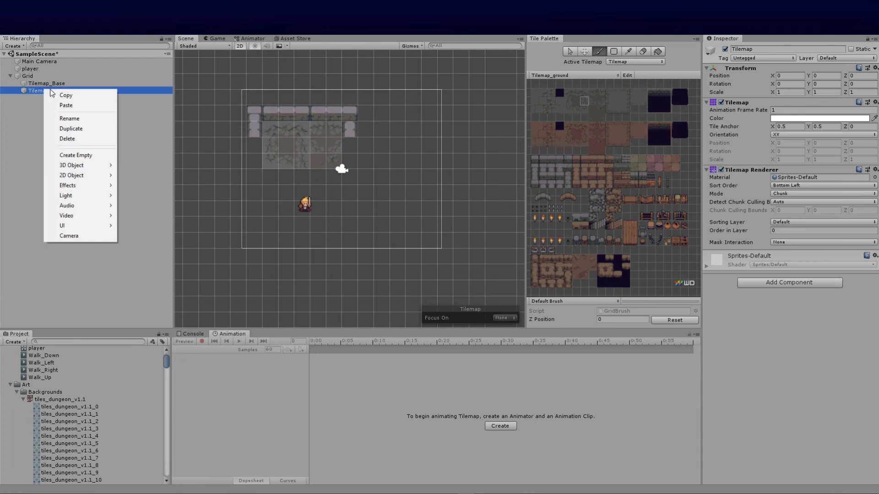
# Step: Rename the new tilemap to Tilemap_top and set its Order in Layer to 1
pyautogui.click(757, 47)
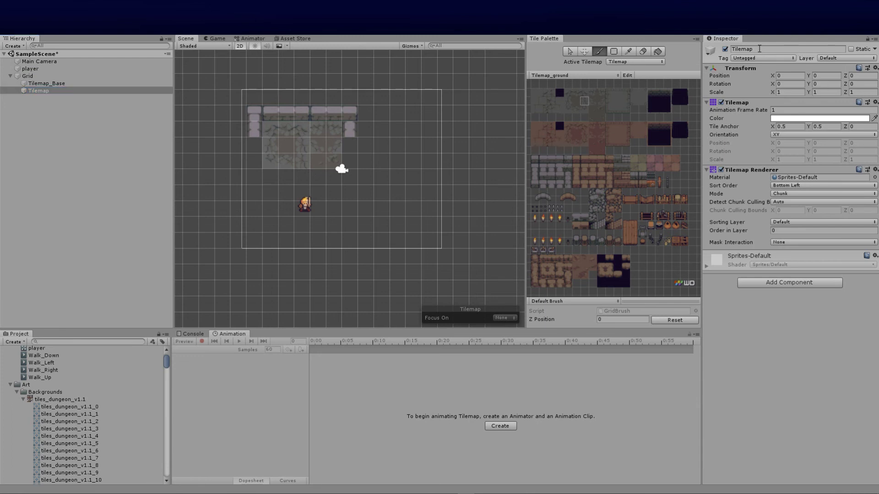
pyautogui.click(760, 49)
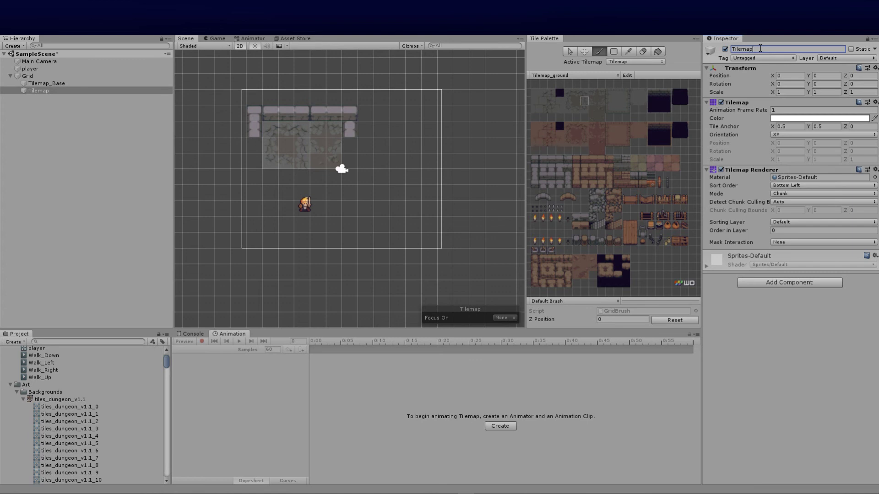
pyautogui.write('_top')
pyautogui.click(841, 356)
pyautogui.click(778, 232)
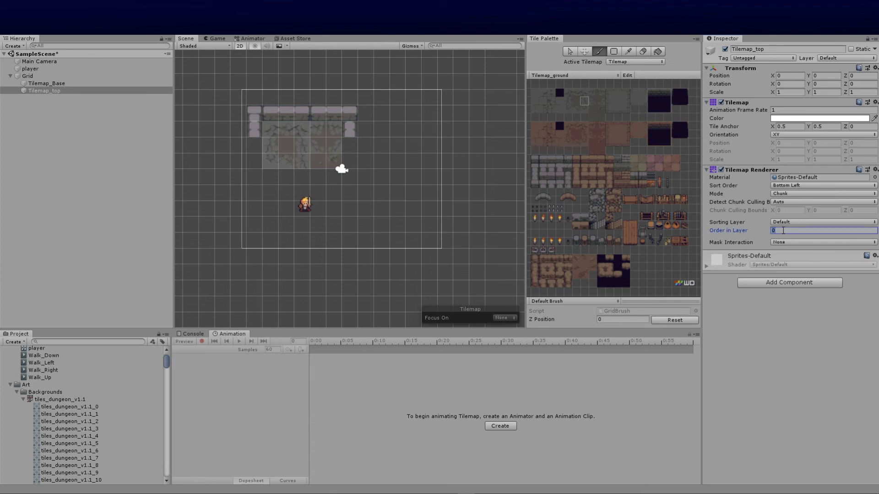
pyautogui.write('1')
pyautogui.press('Return')
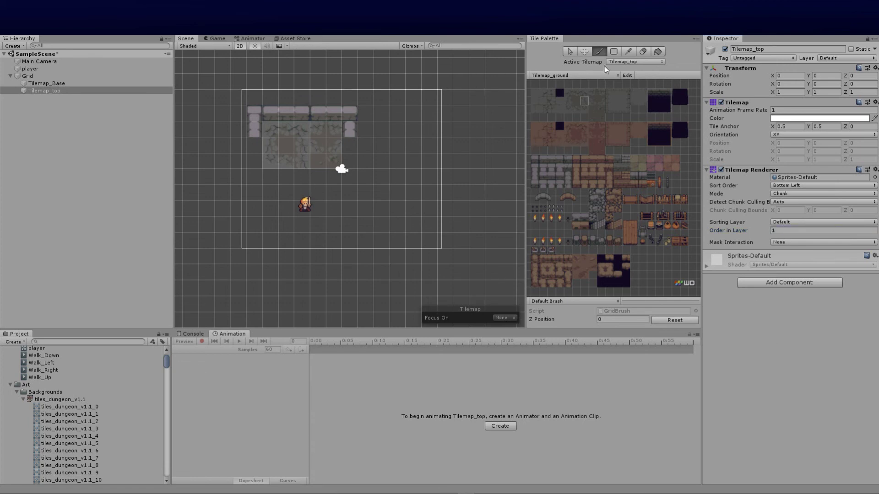
pyautogui.click(626, 63)
pyautogui.click(631, 80)
pyautogui.click(630, 62)
pyautogui.click(631, 71)
pyautogui.click(631, 62)
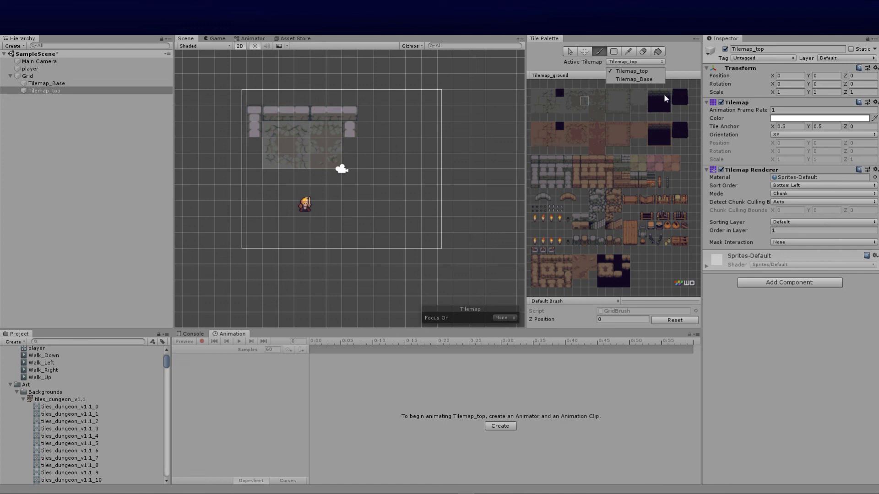
pyautogui.click(631, 71)
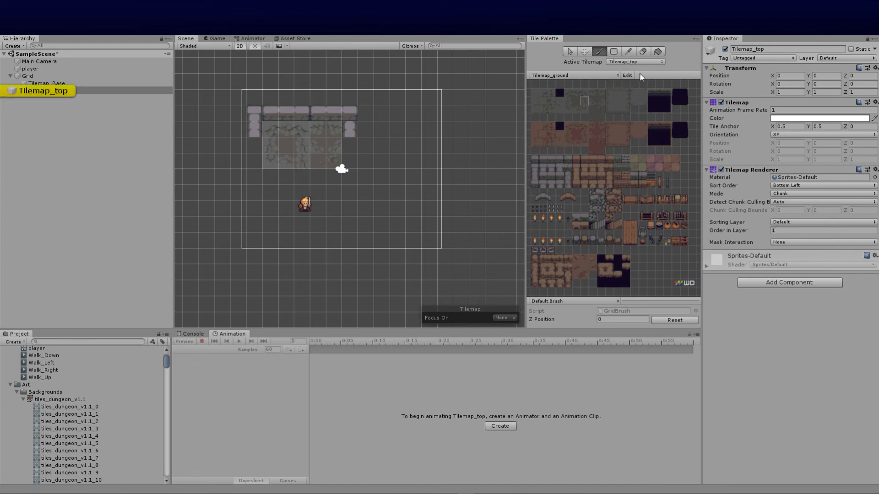
# Step: Paint a stair tile from the palette onto the cracked floor on Tilemap_top
pyautogui.click(600, 218)
pyautogui.click(305, 146)
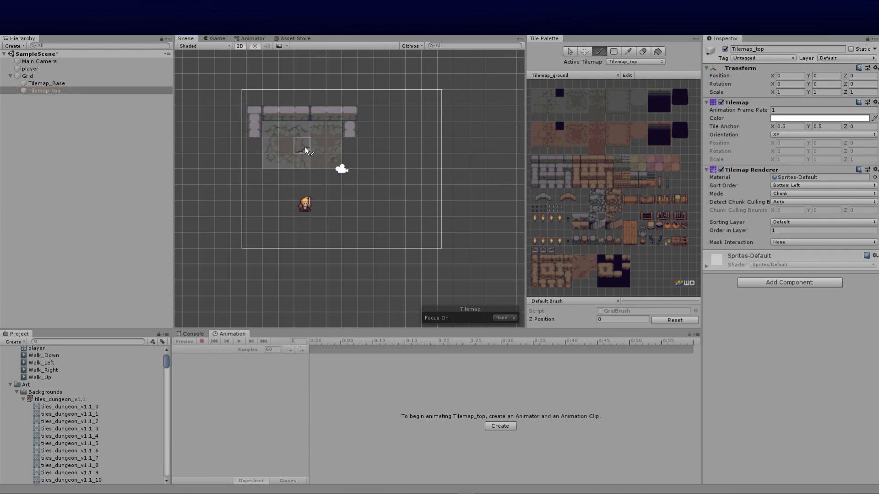
pyautogui.click(601, 226)
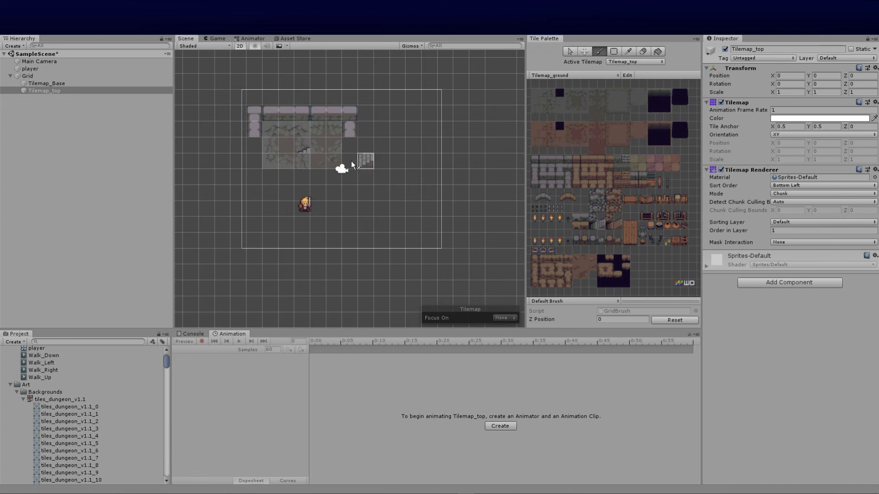